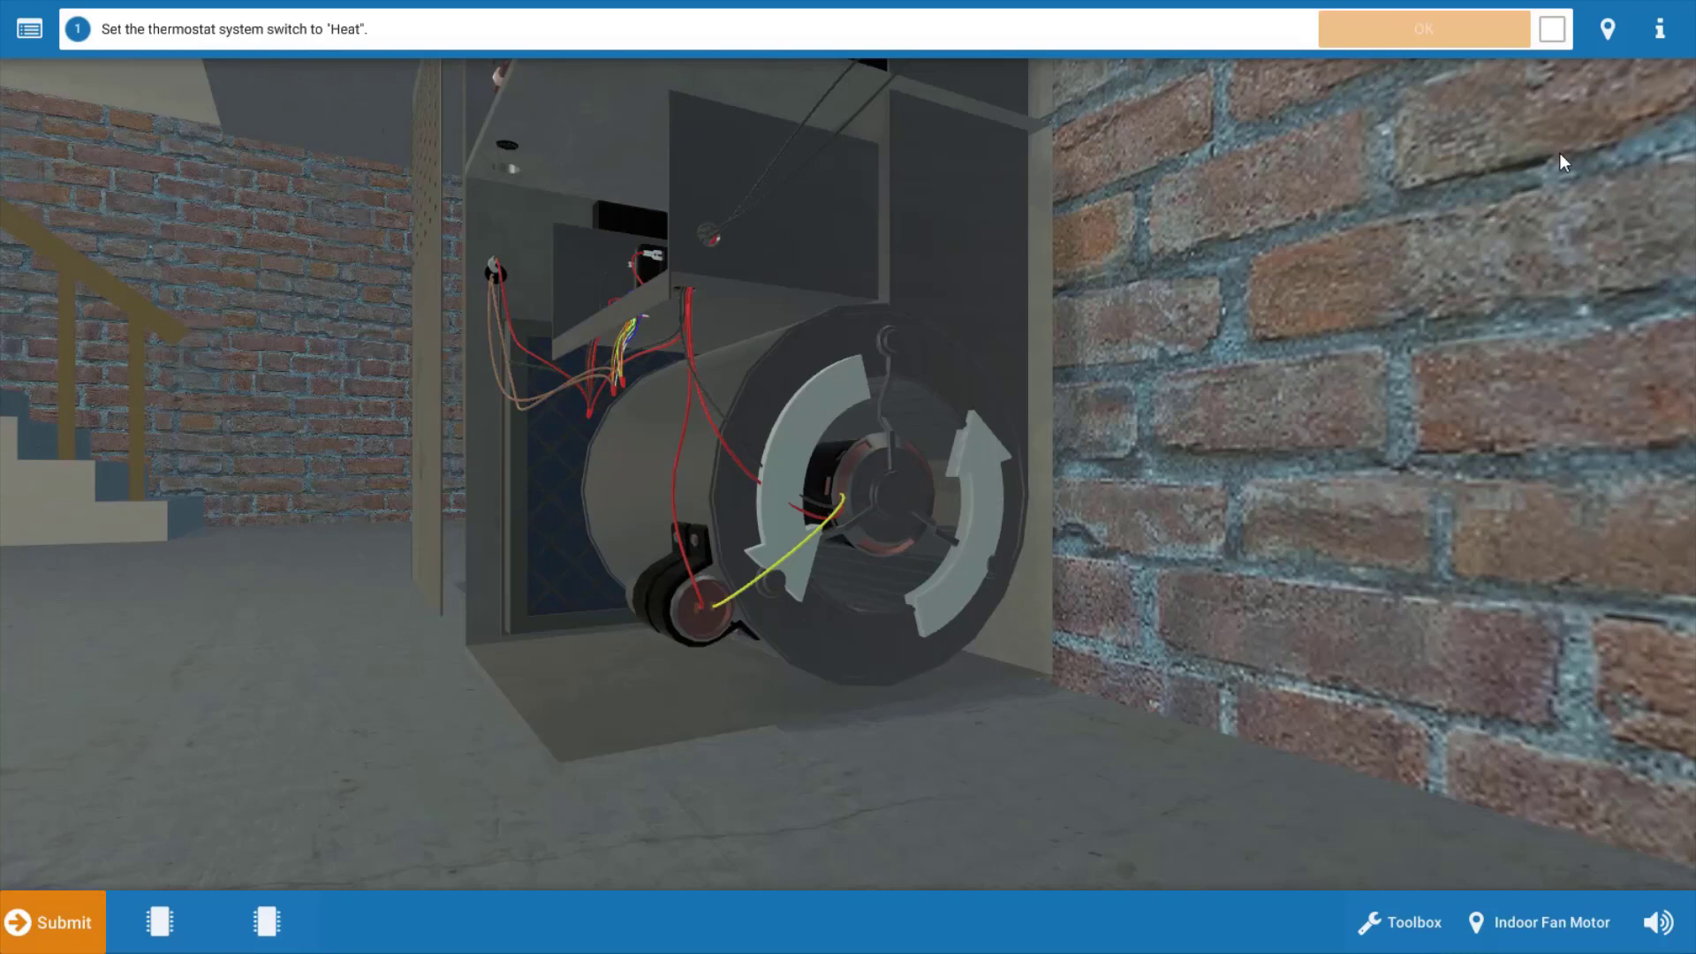
At the thermostat, switch the System setting to Heat and confirm the step
click(1604, 34)
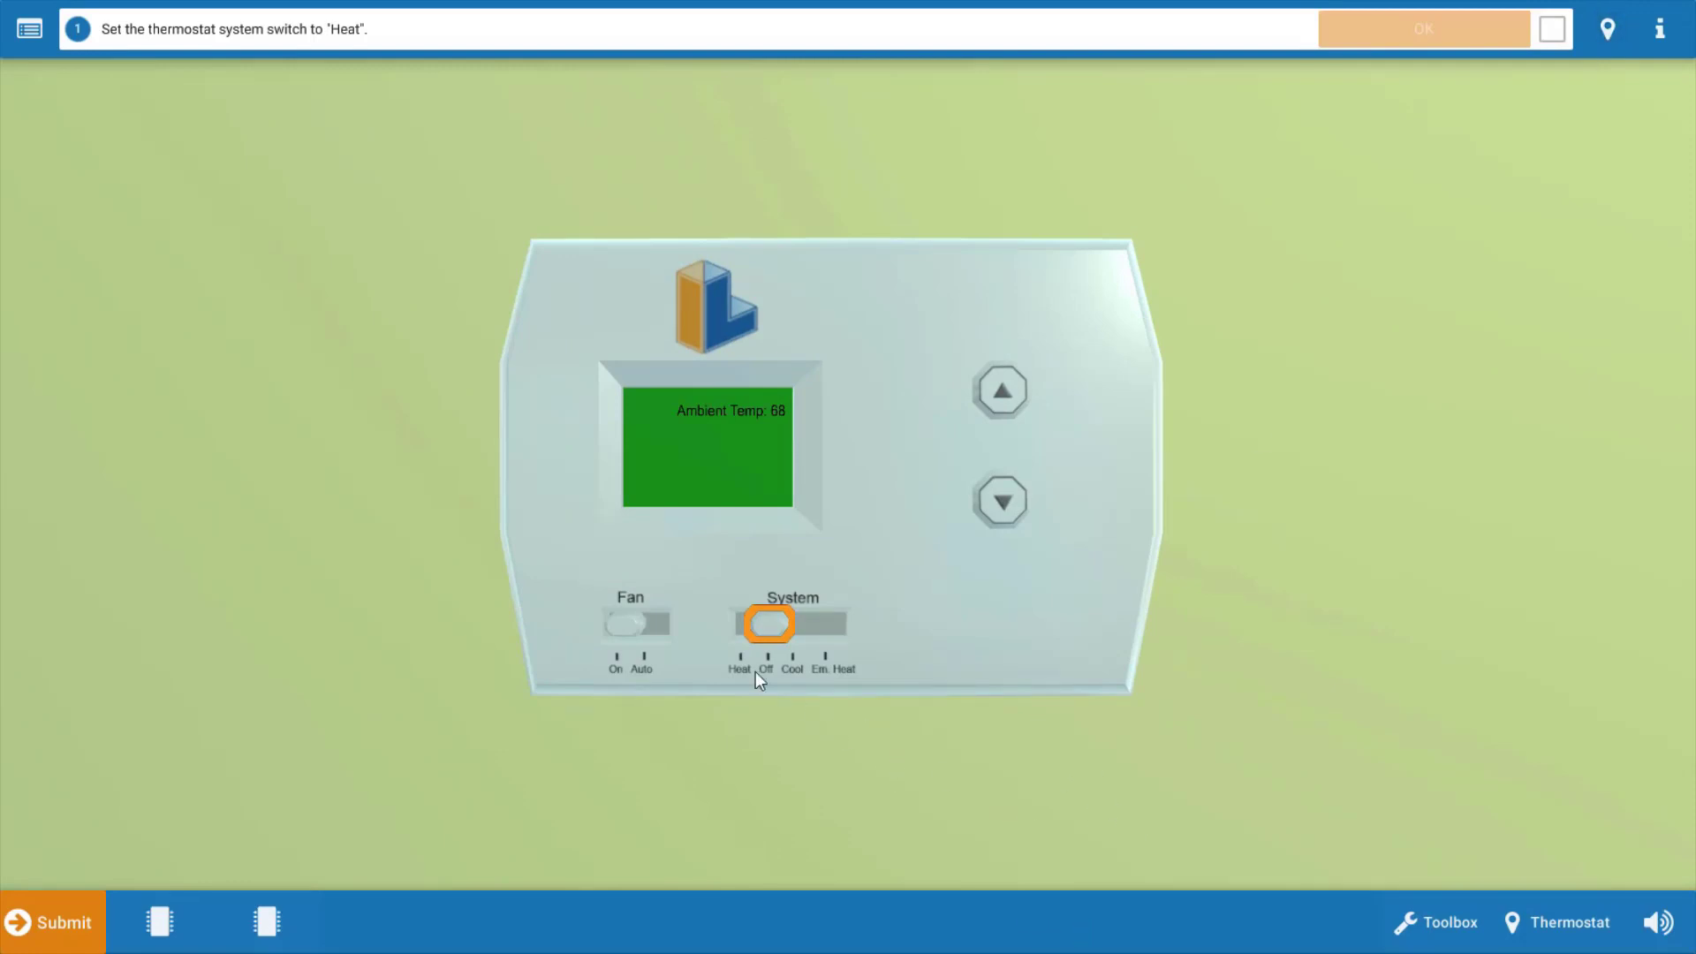
click(772, 627)
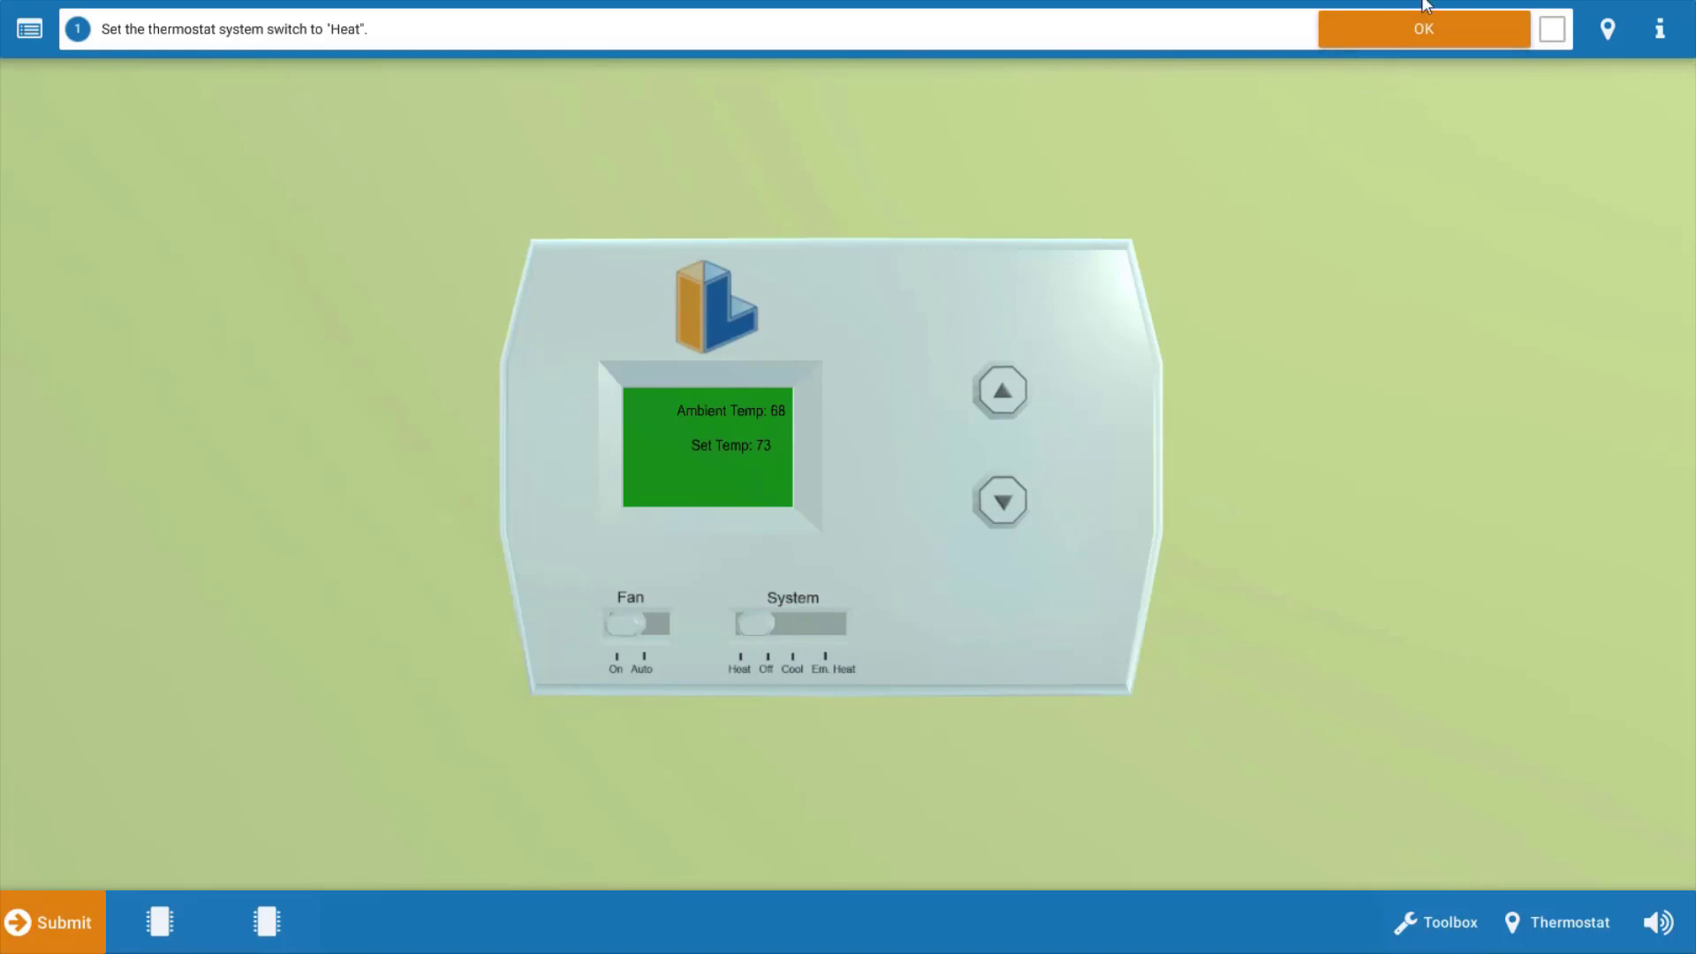
click(1433, 34)
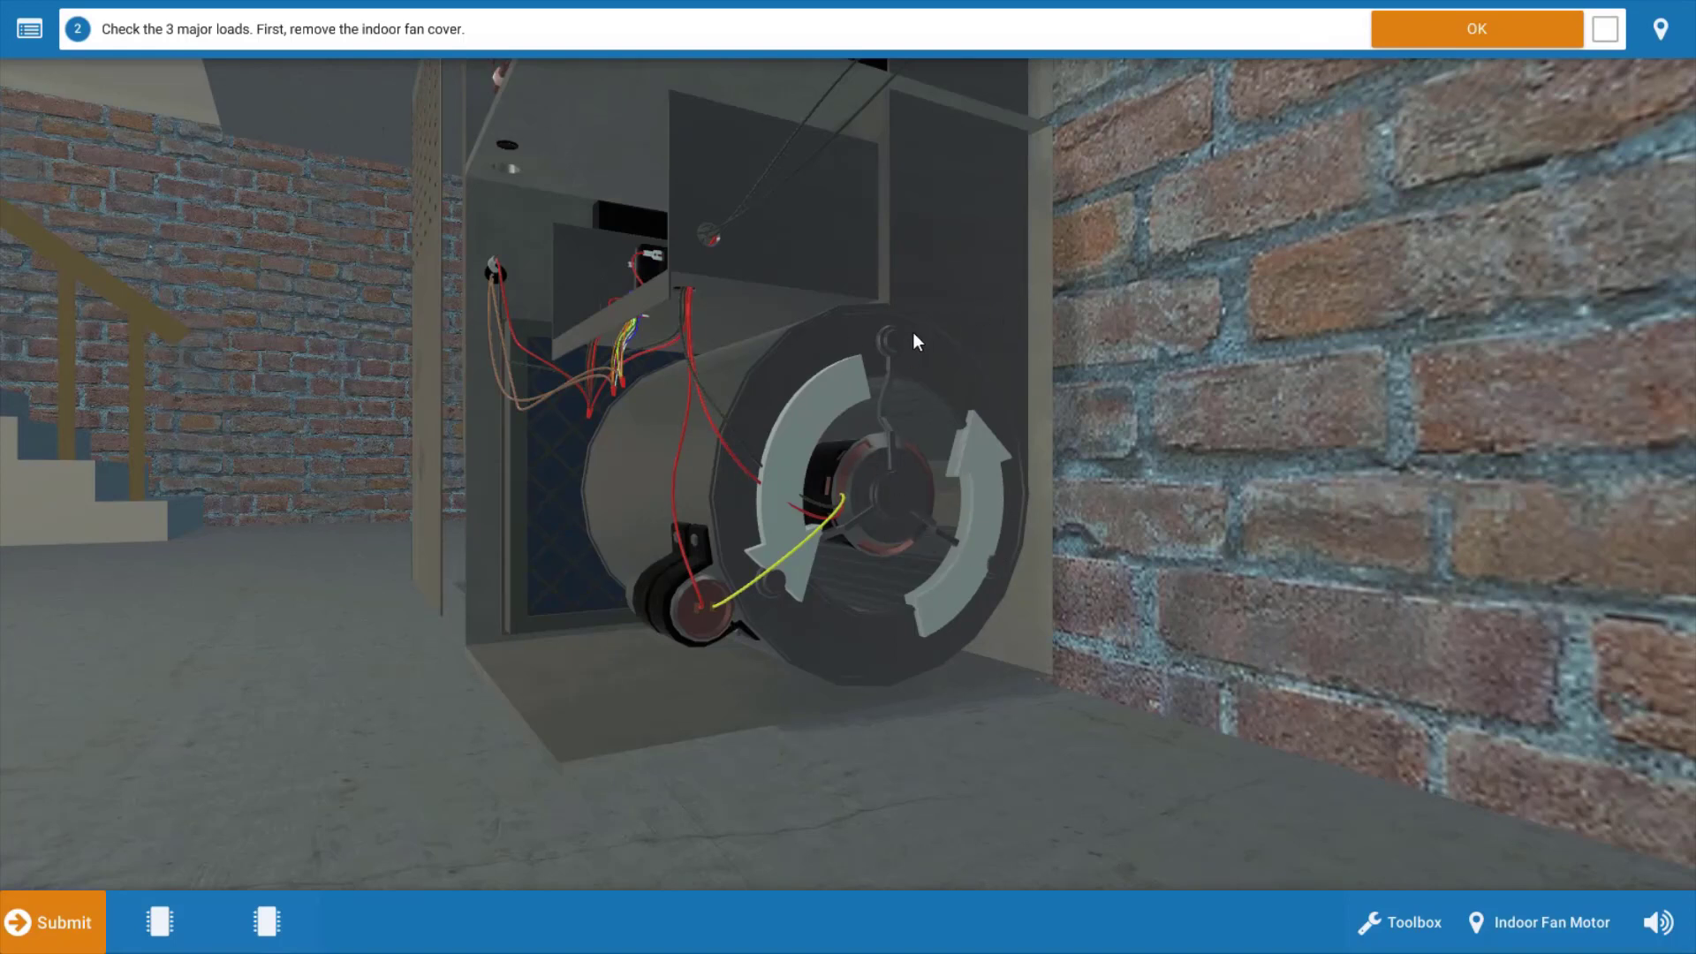
Report the indoor fan as not running and remove the outdoor unit cover
click(1470, 29)
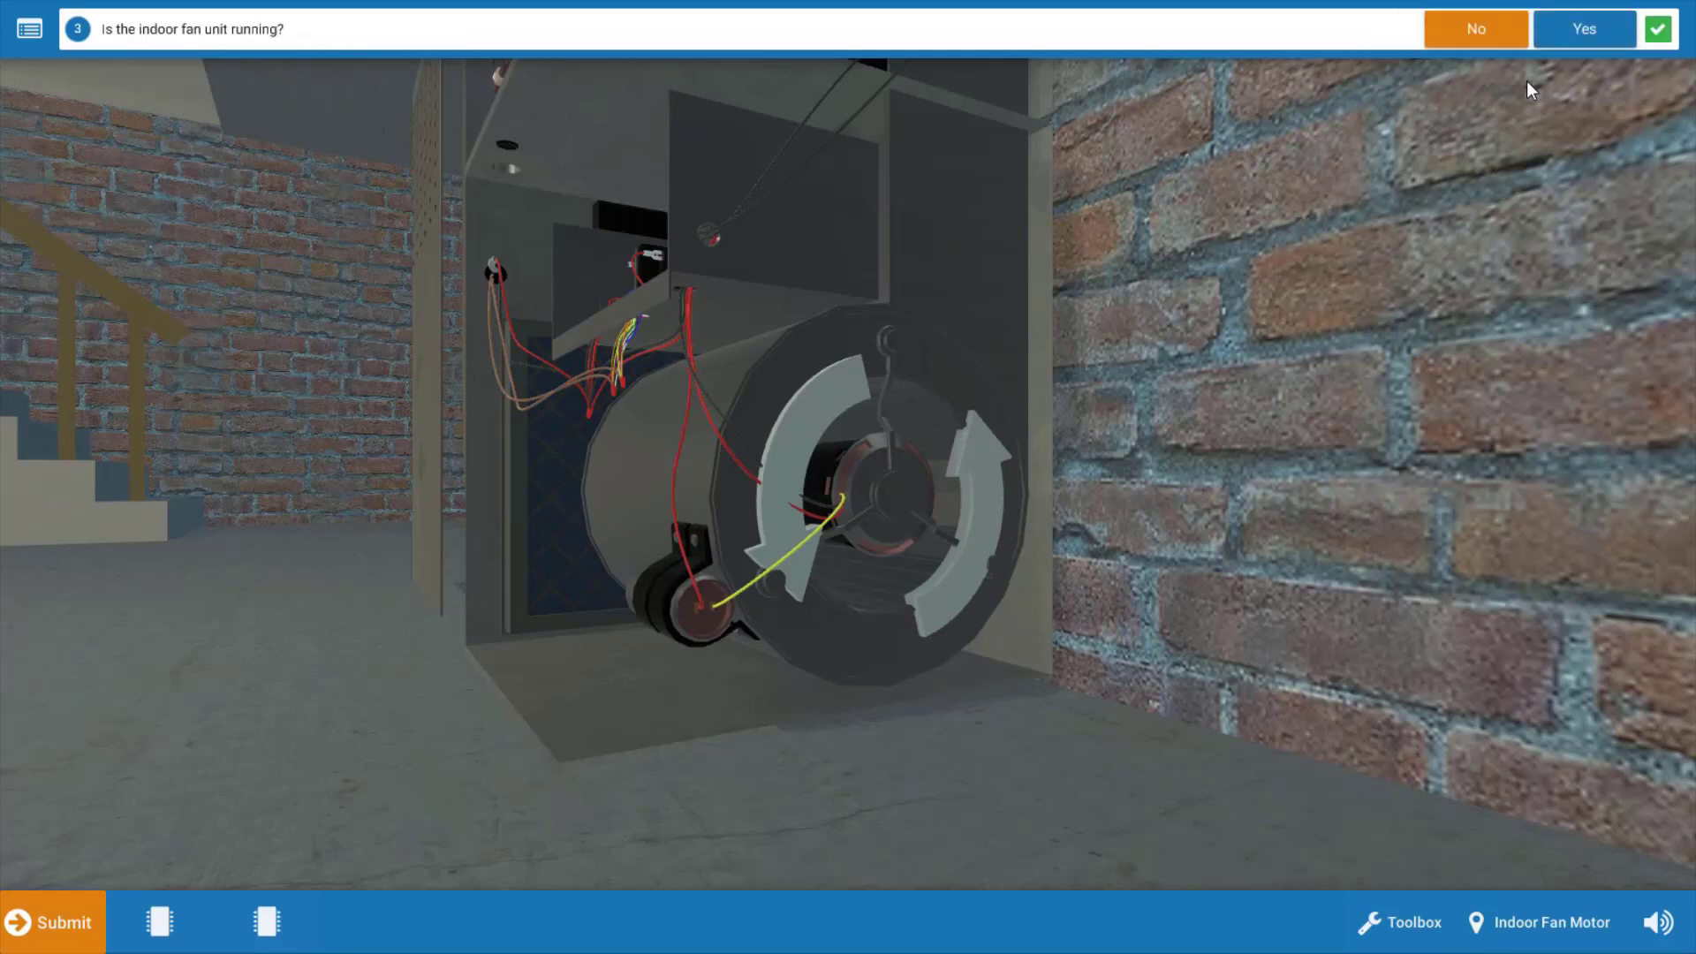
click(1471, 29)
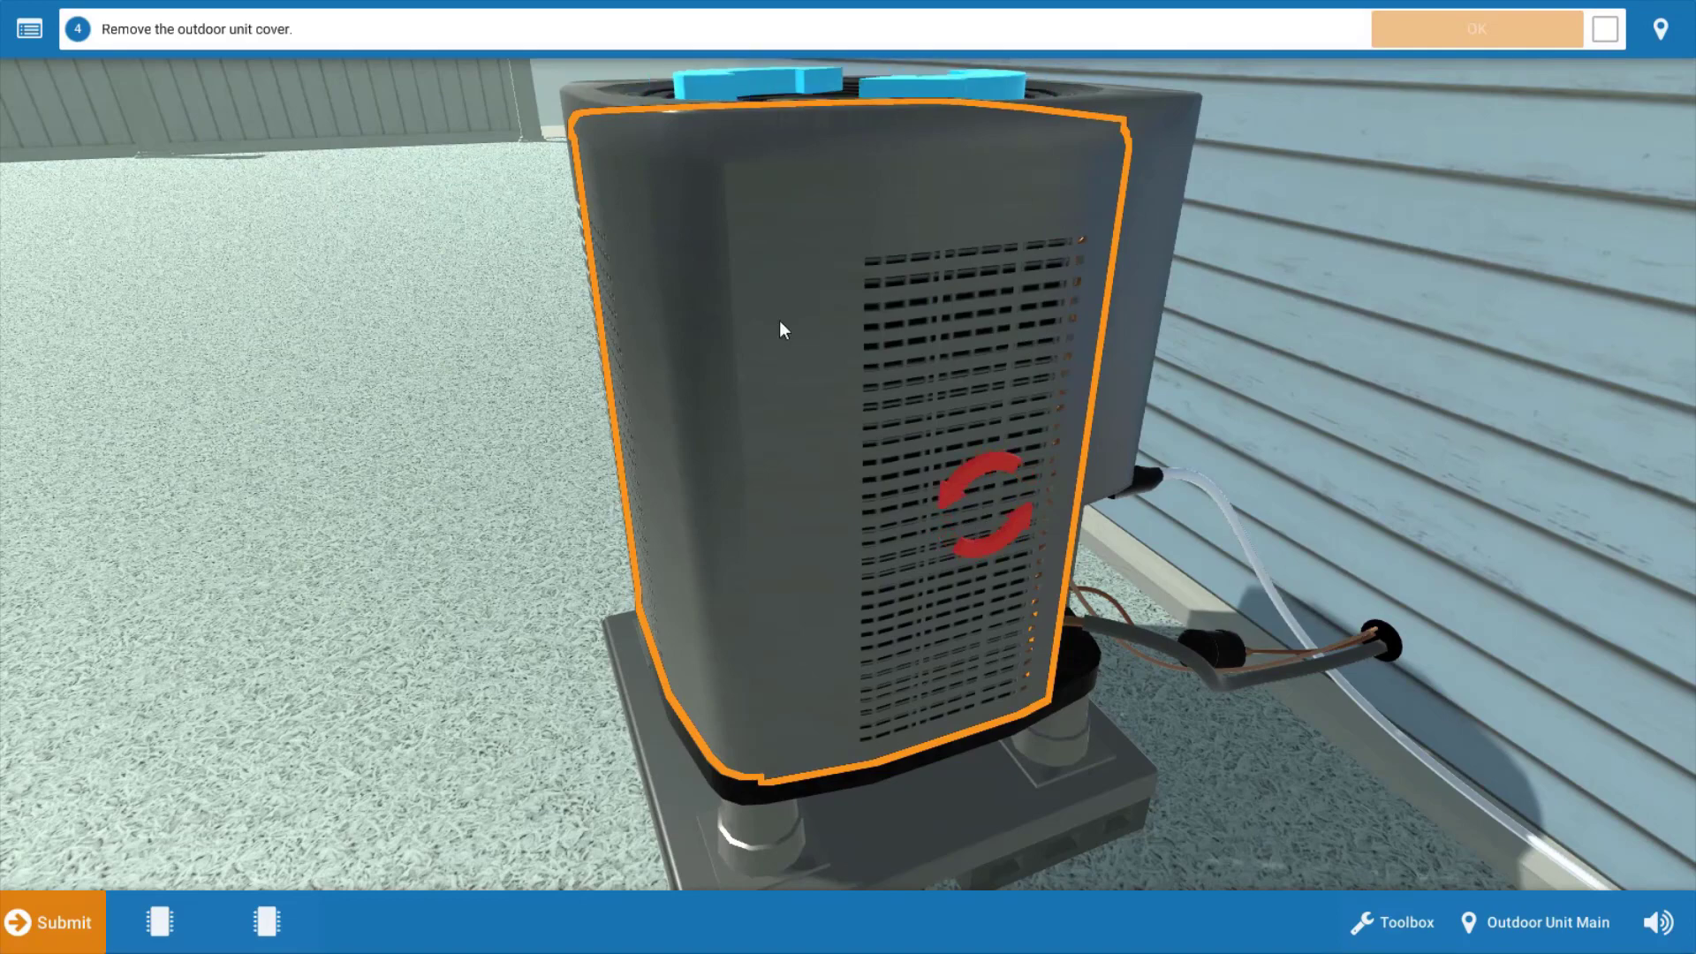
drag(800, 269, 1401, 90)
click(889, 324)
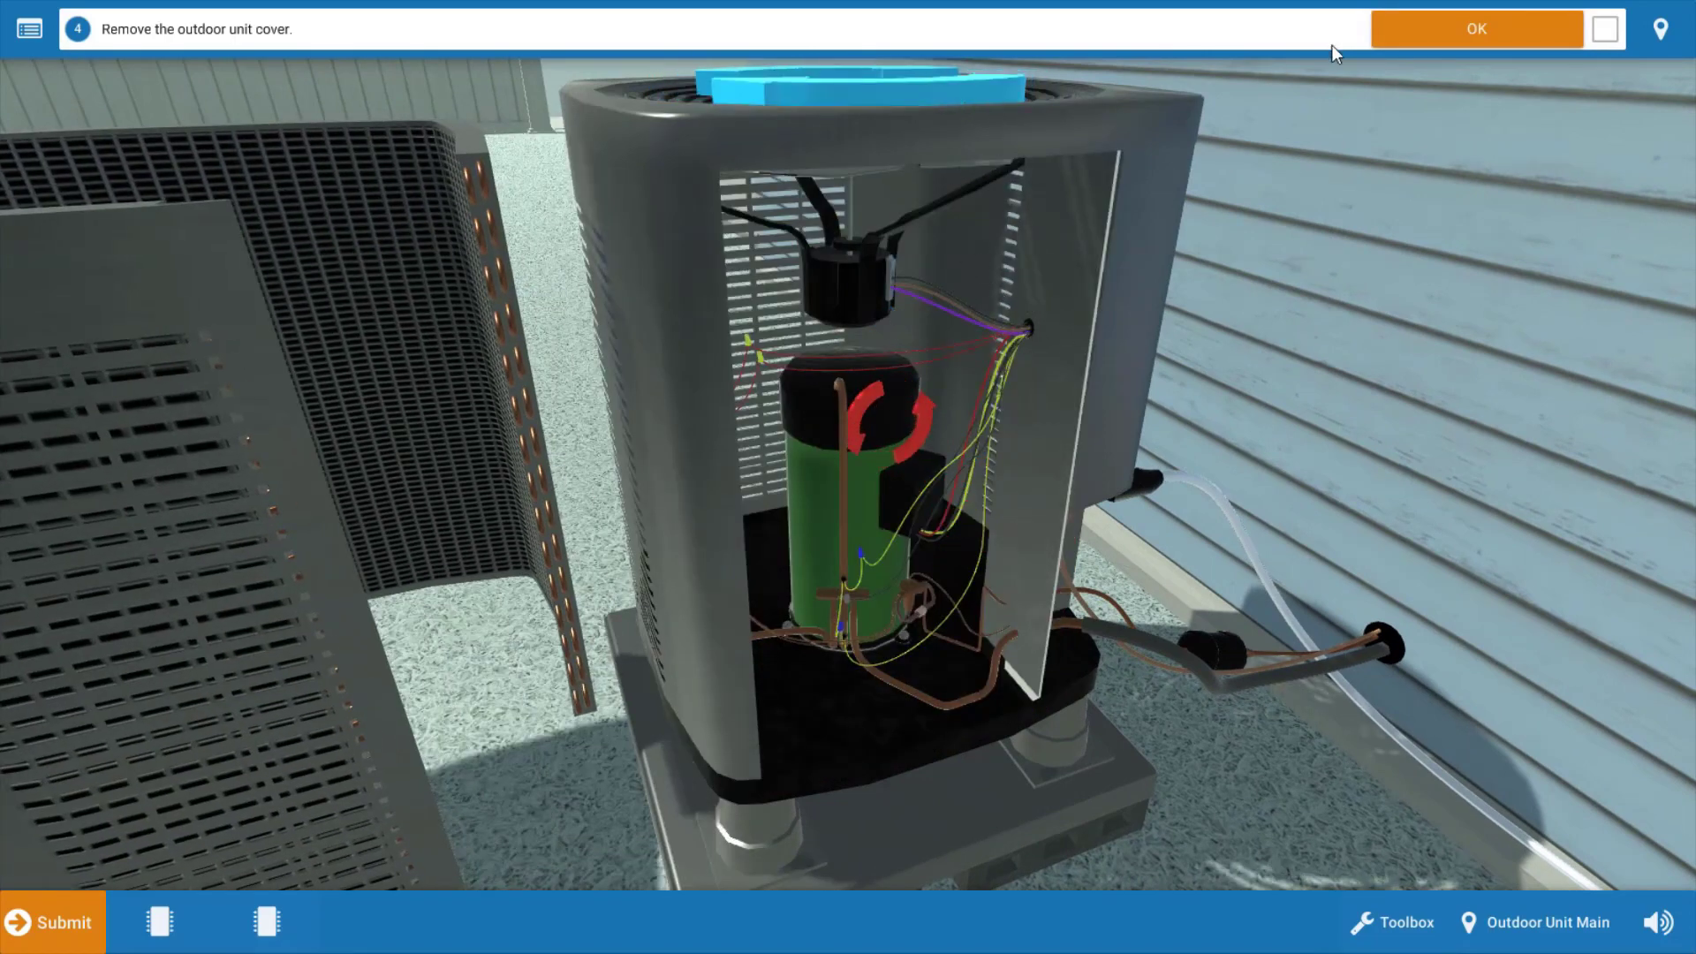
Confirm the cover is off, then answer the outdoor fan and compressor running questions
click(1426, 44)
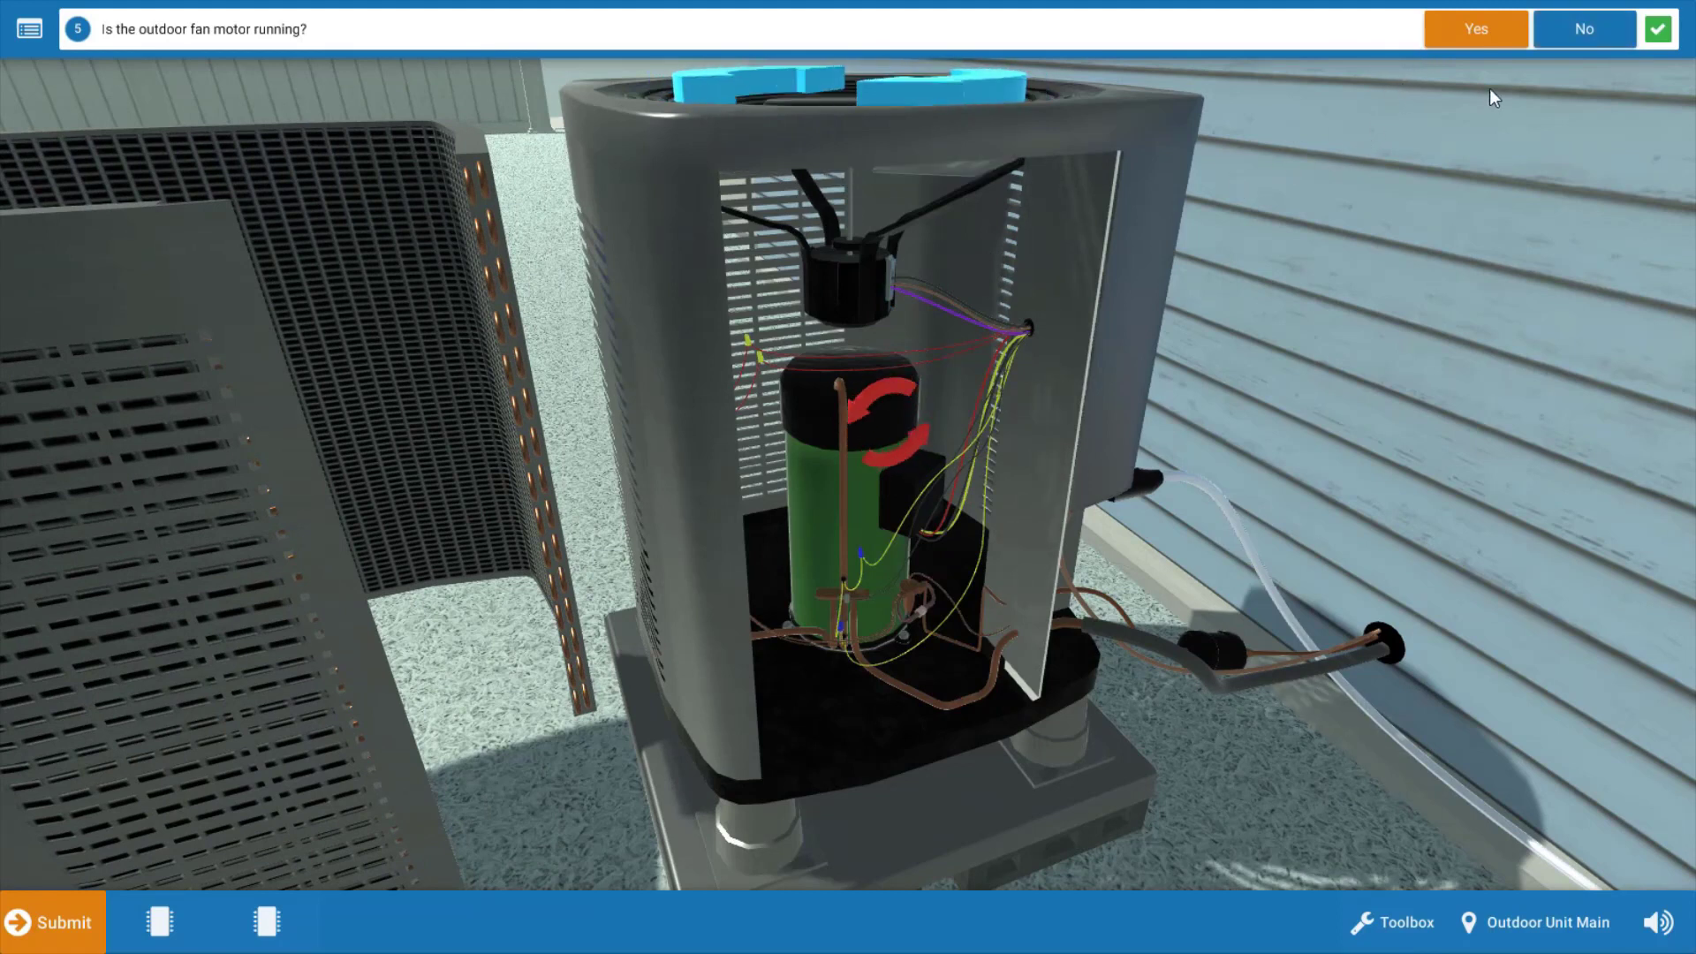
click(1466, 37)
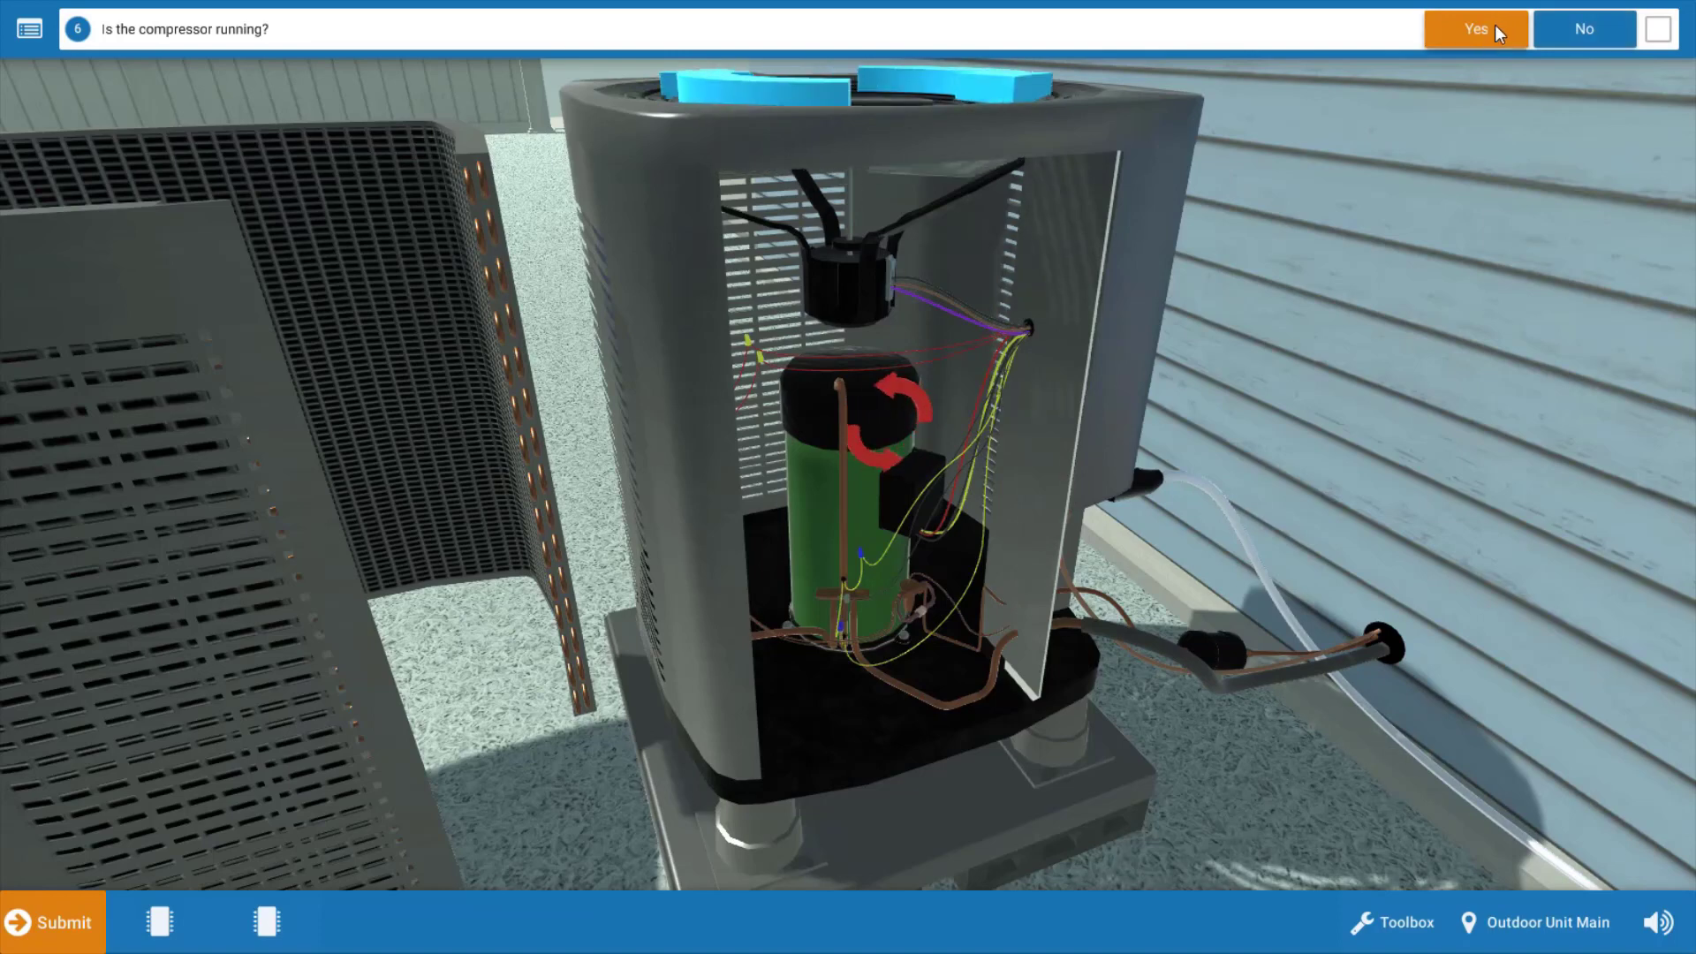
click(1492, 26)
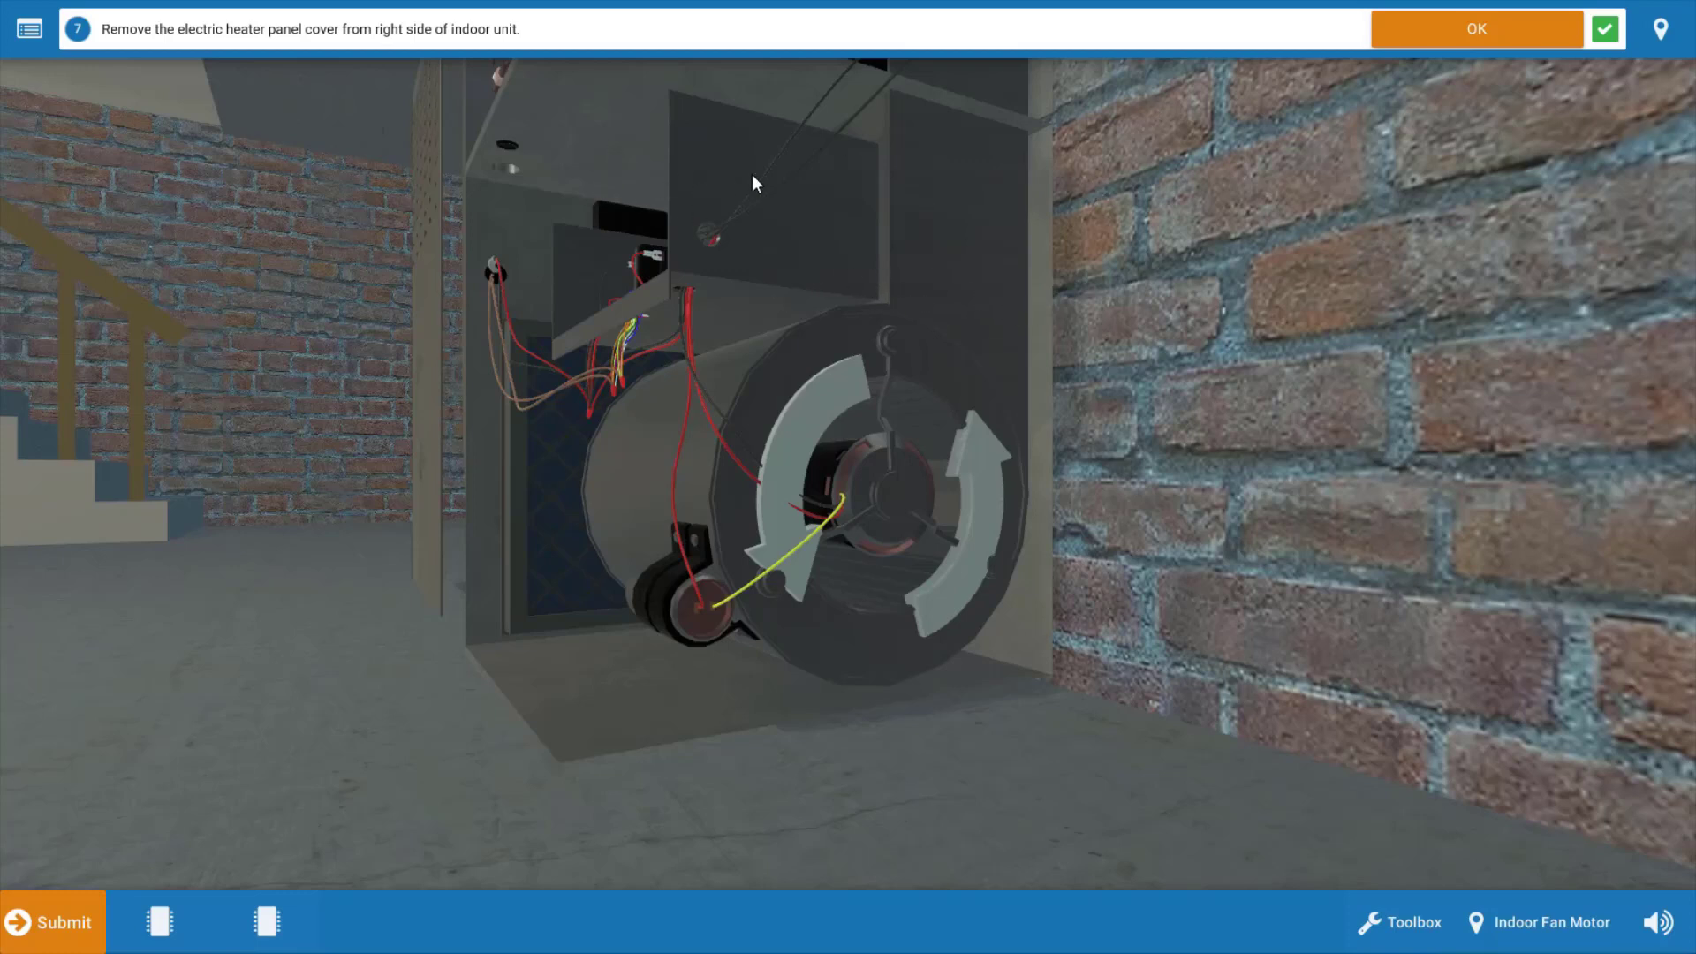
Finish the heater panel step and move the clamp meter aside to the right
click(1496, 27)
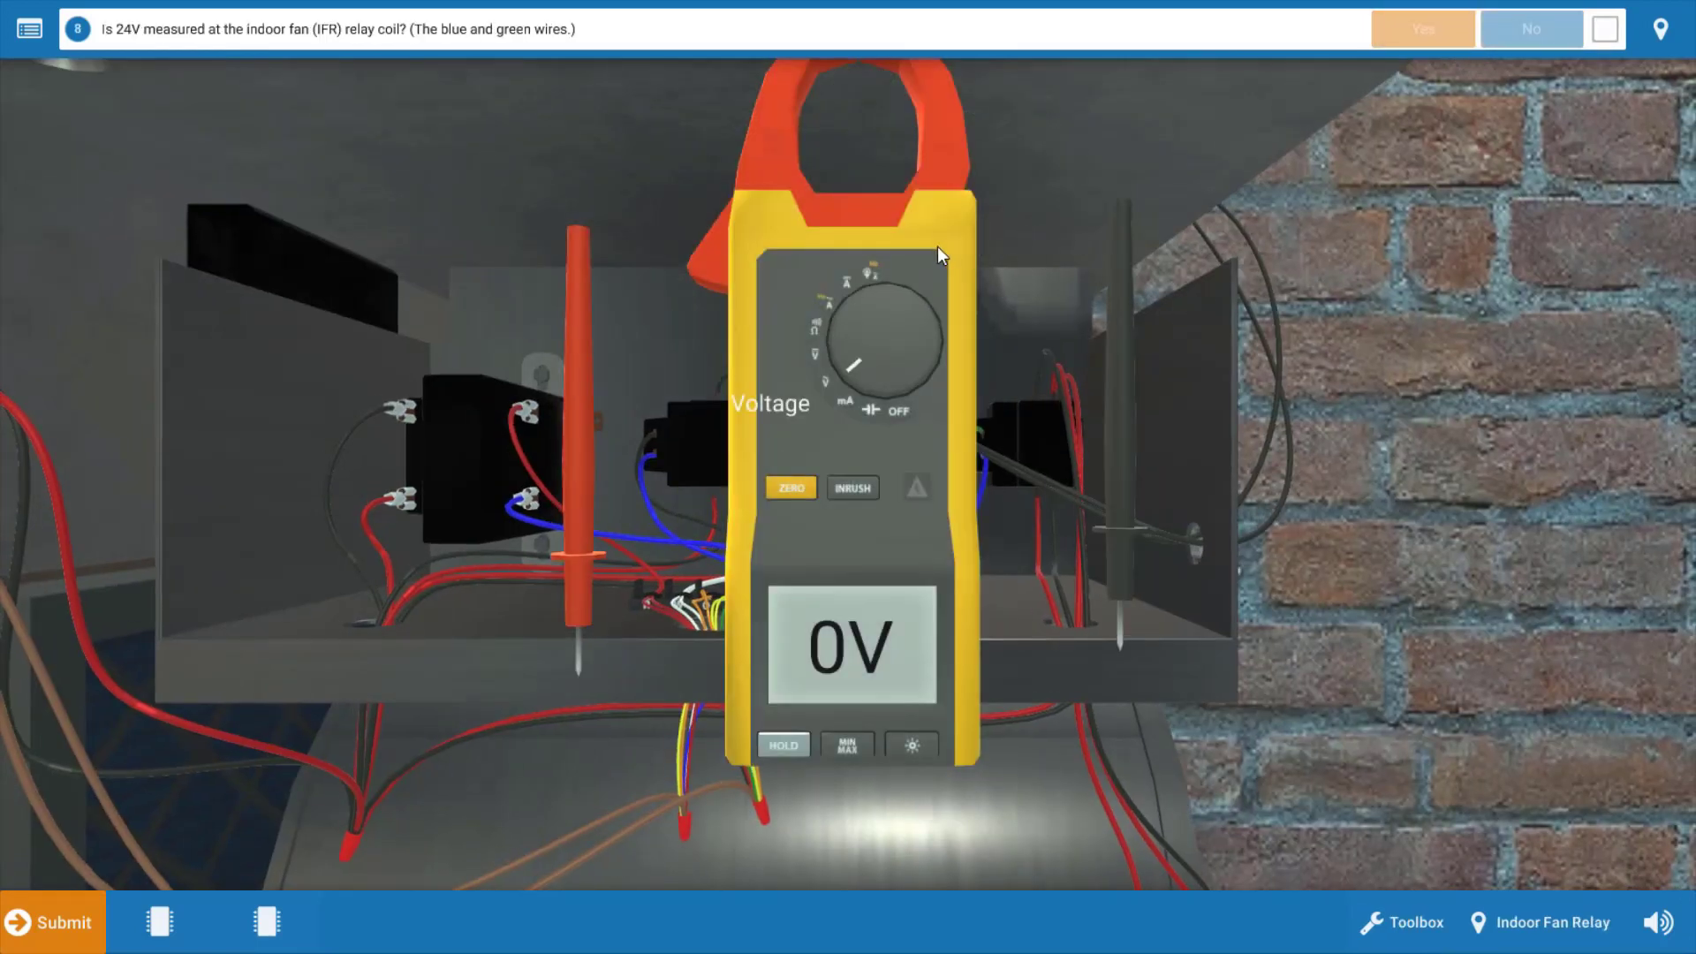
drag(936, 242, 1369, 314)
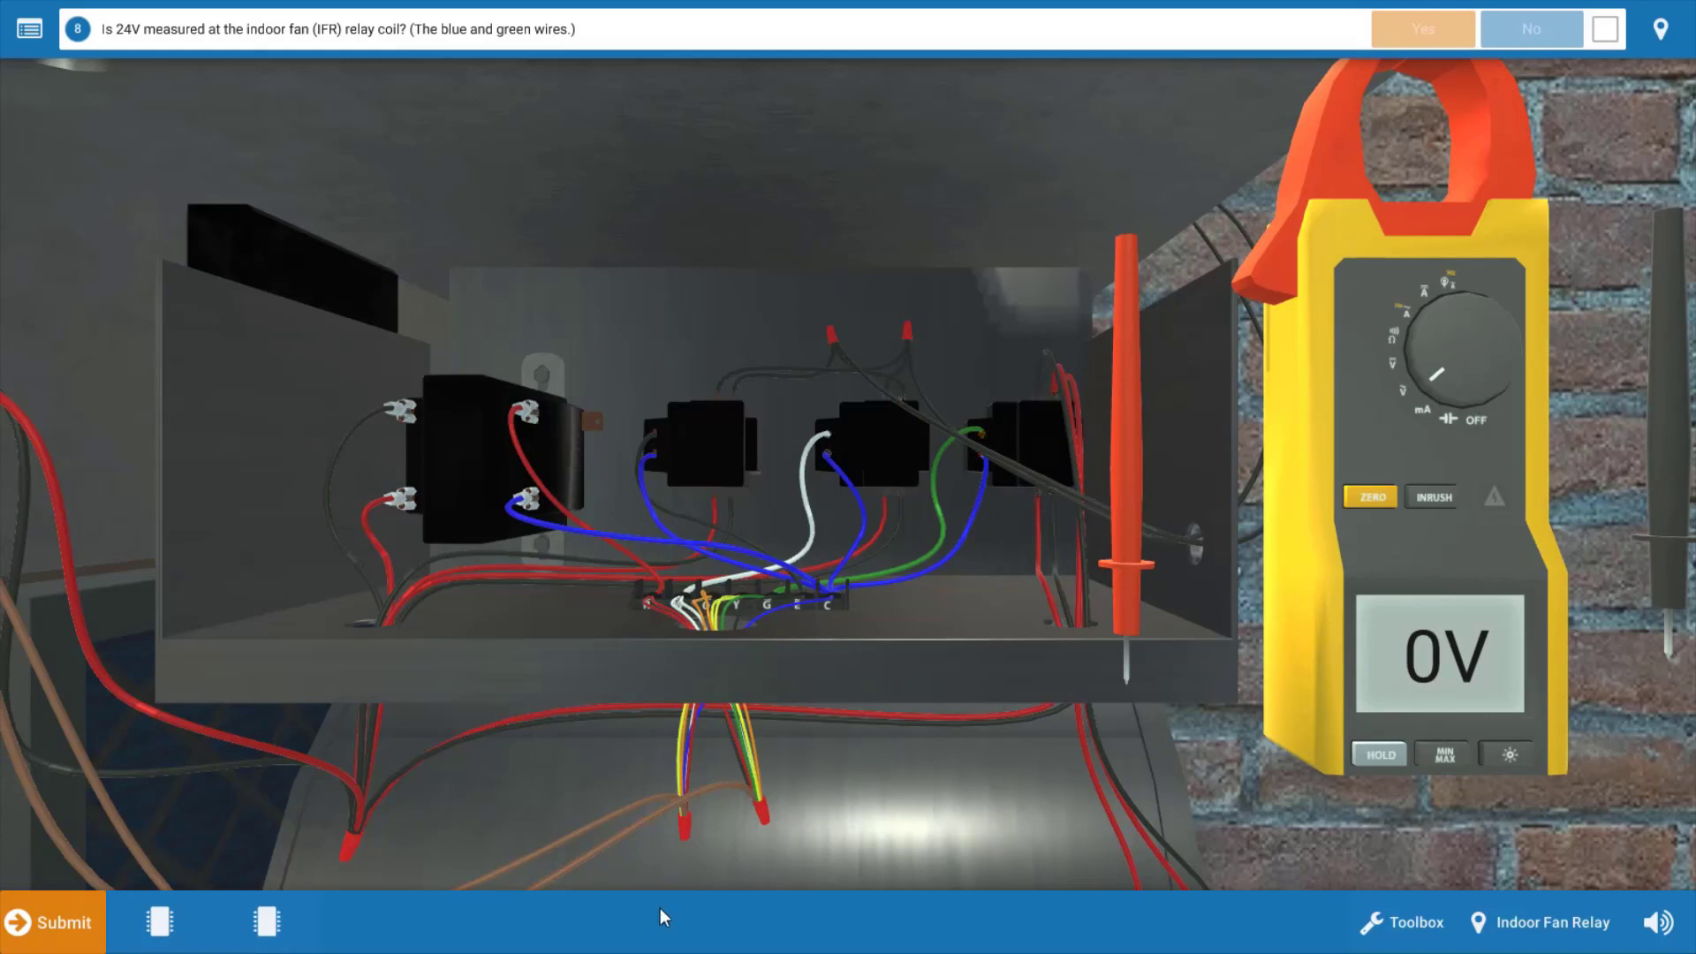
Review the high voltage and low voltage wiring diagrams, closing each afterward
click(267, 927)
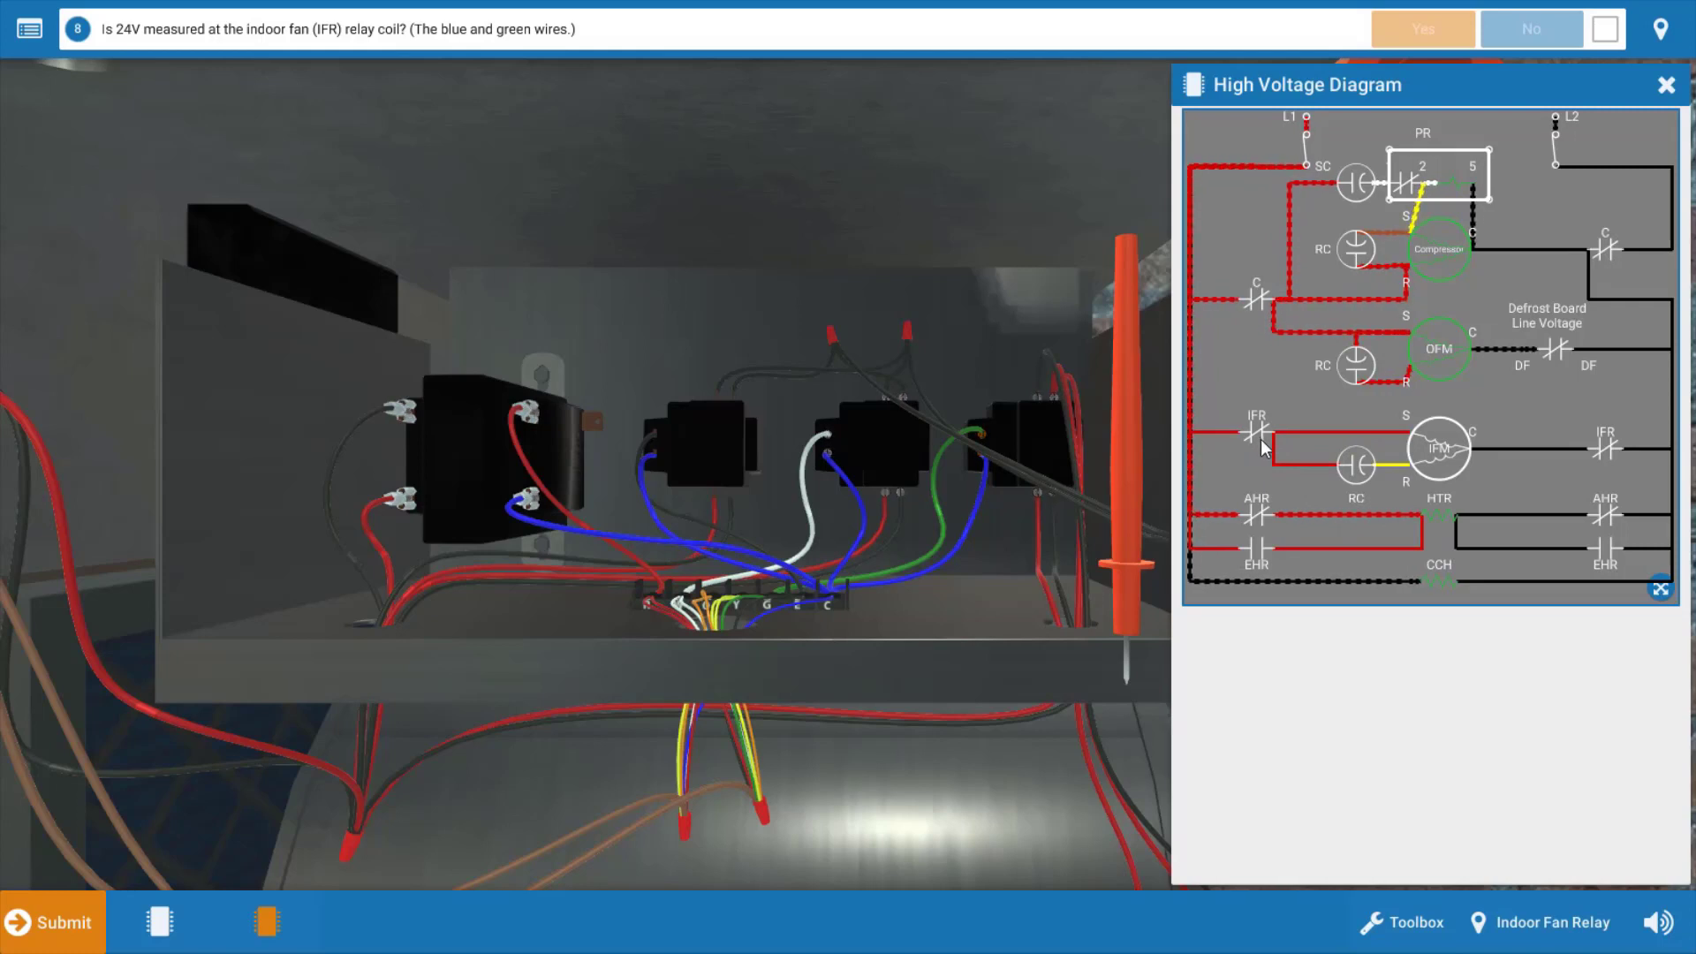
click(1666, 85)
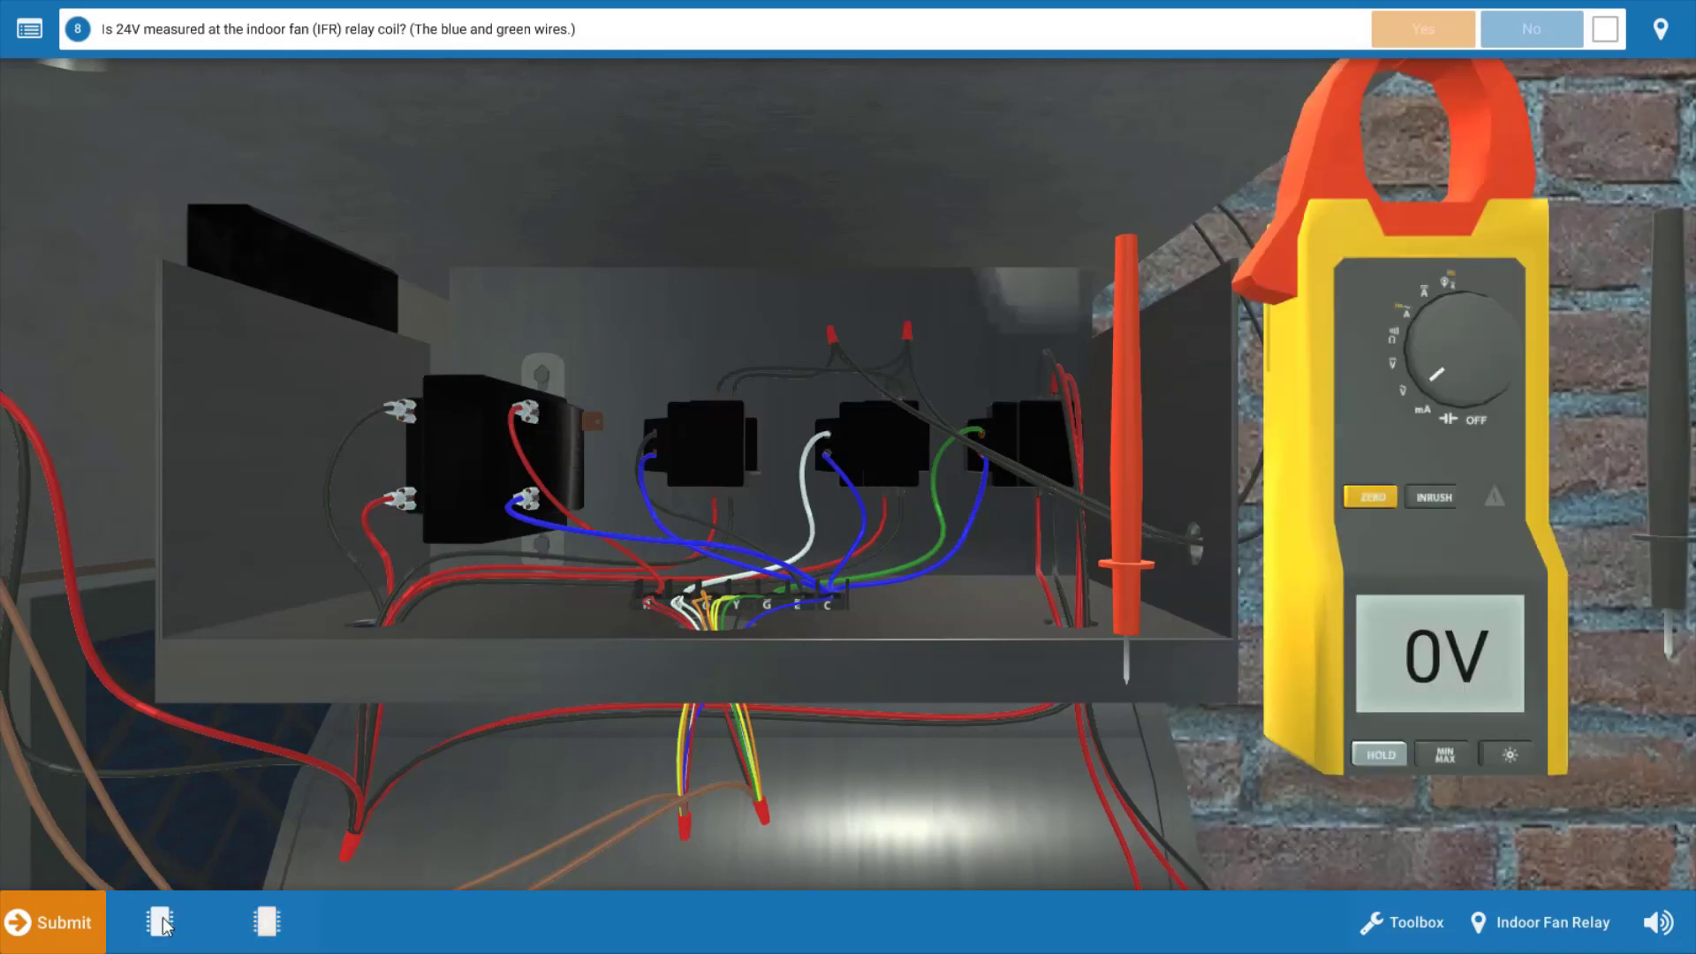
click(161, 922)
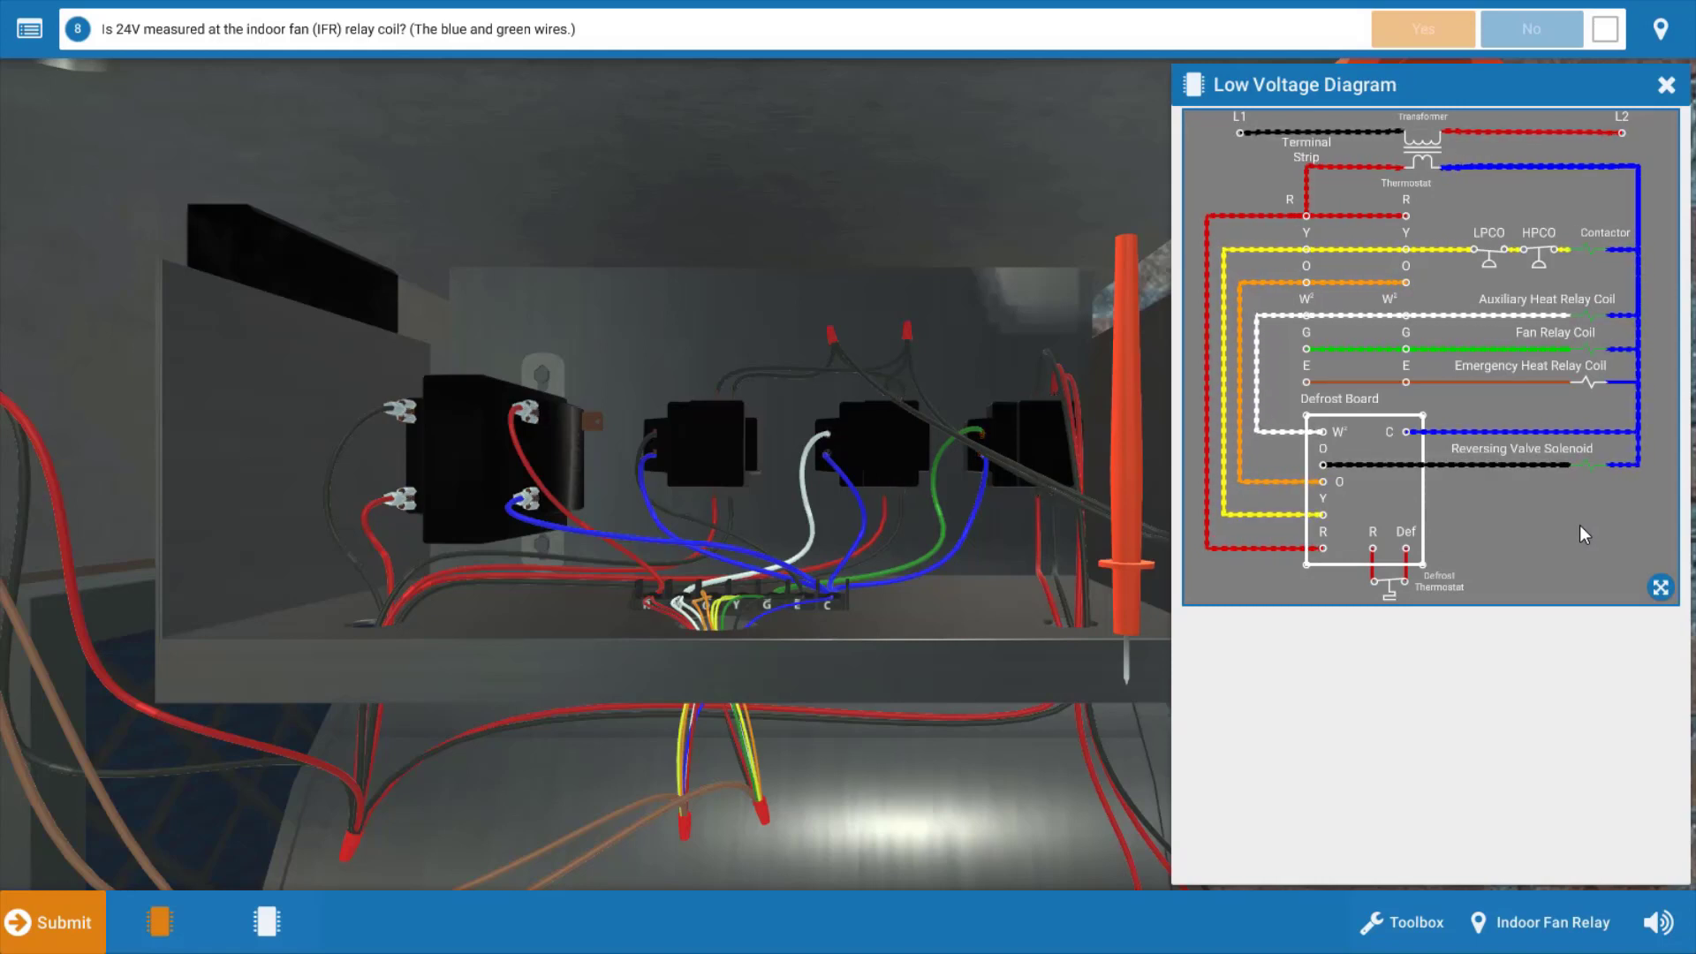
click(1666, 85)
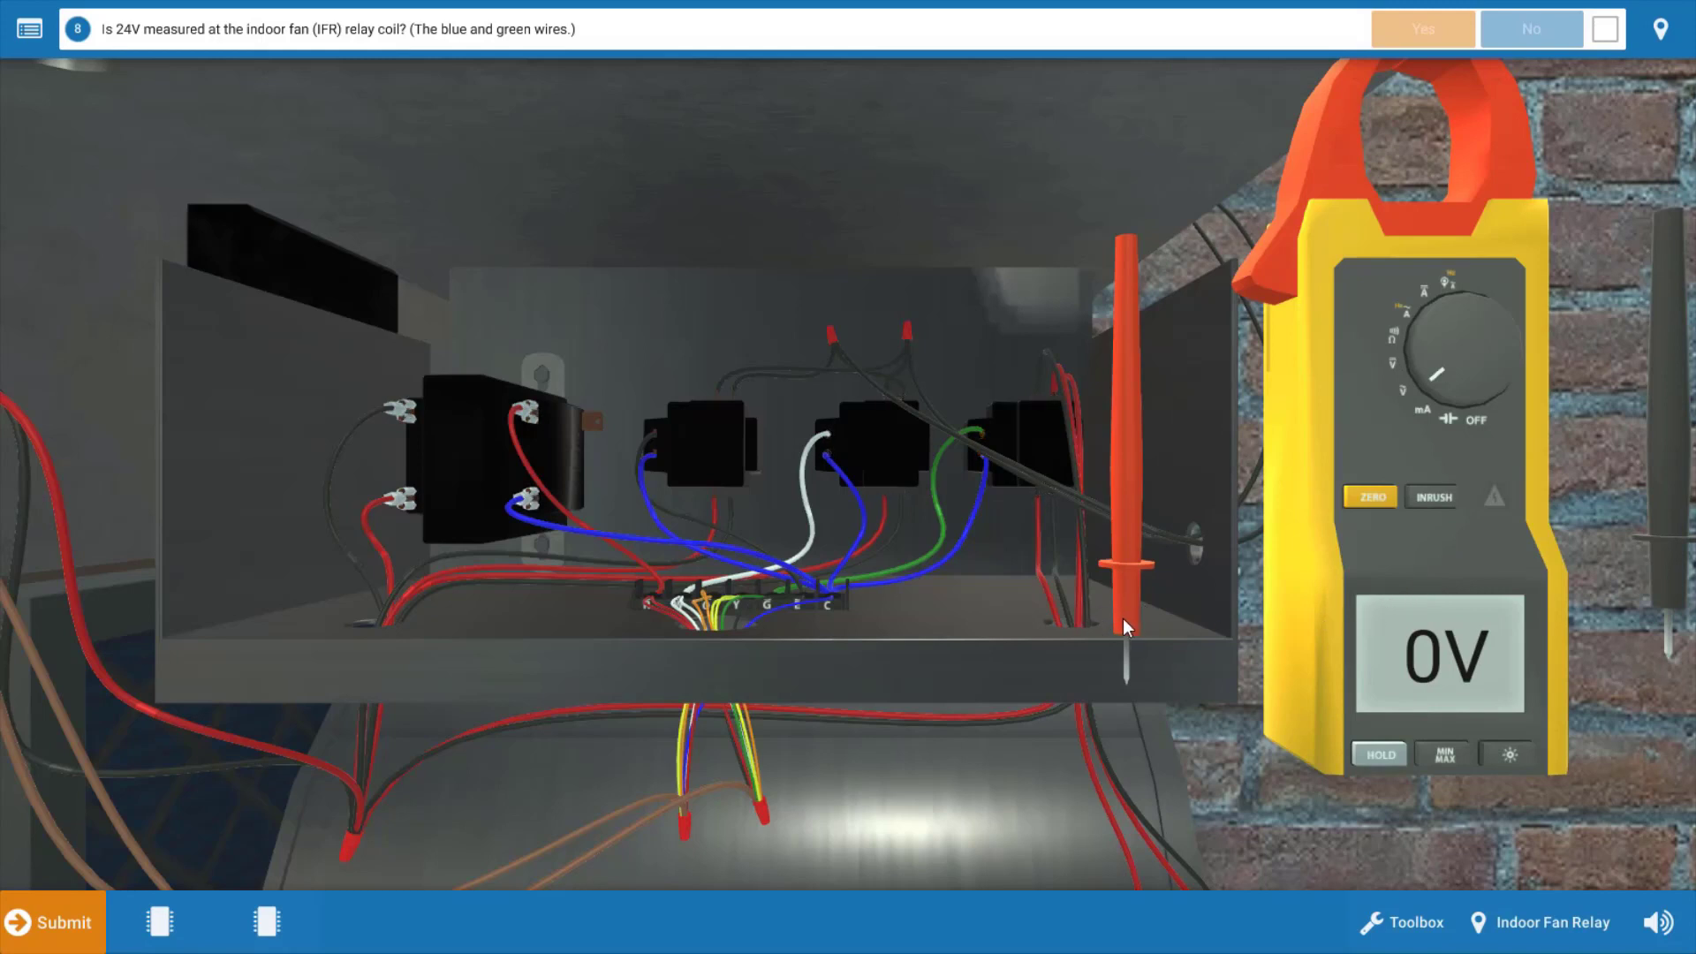
Place the red and black probes on the relay coil terminals, read 24V, and answer Yes
drag(1122, 618, 976, 433)
drag(1670, 574, 972, 454)
scroll(1002, 468, up, 3)
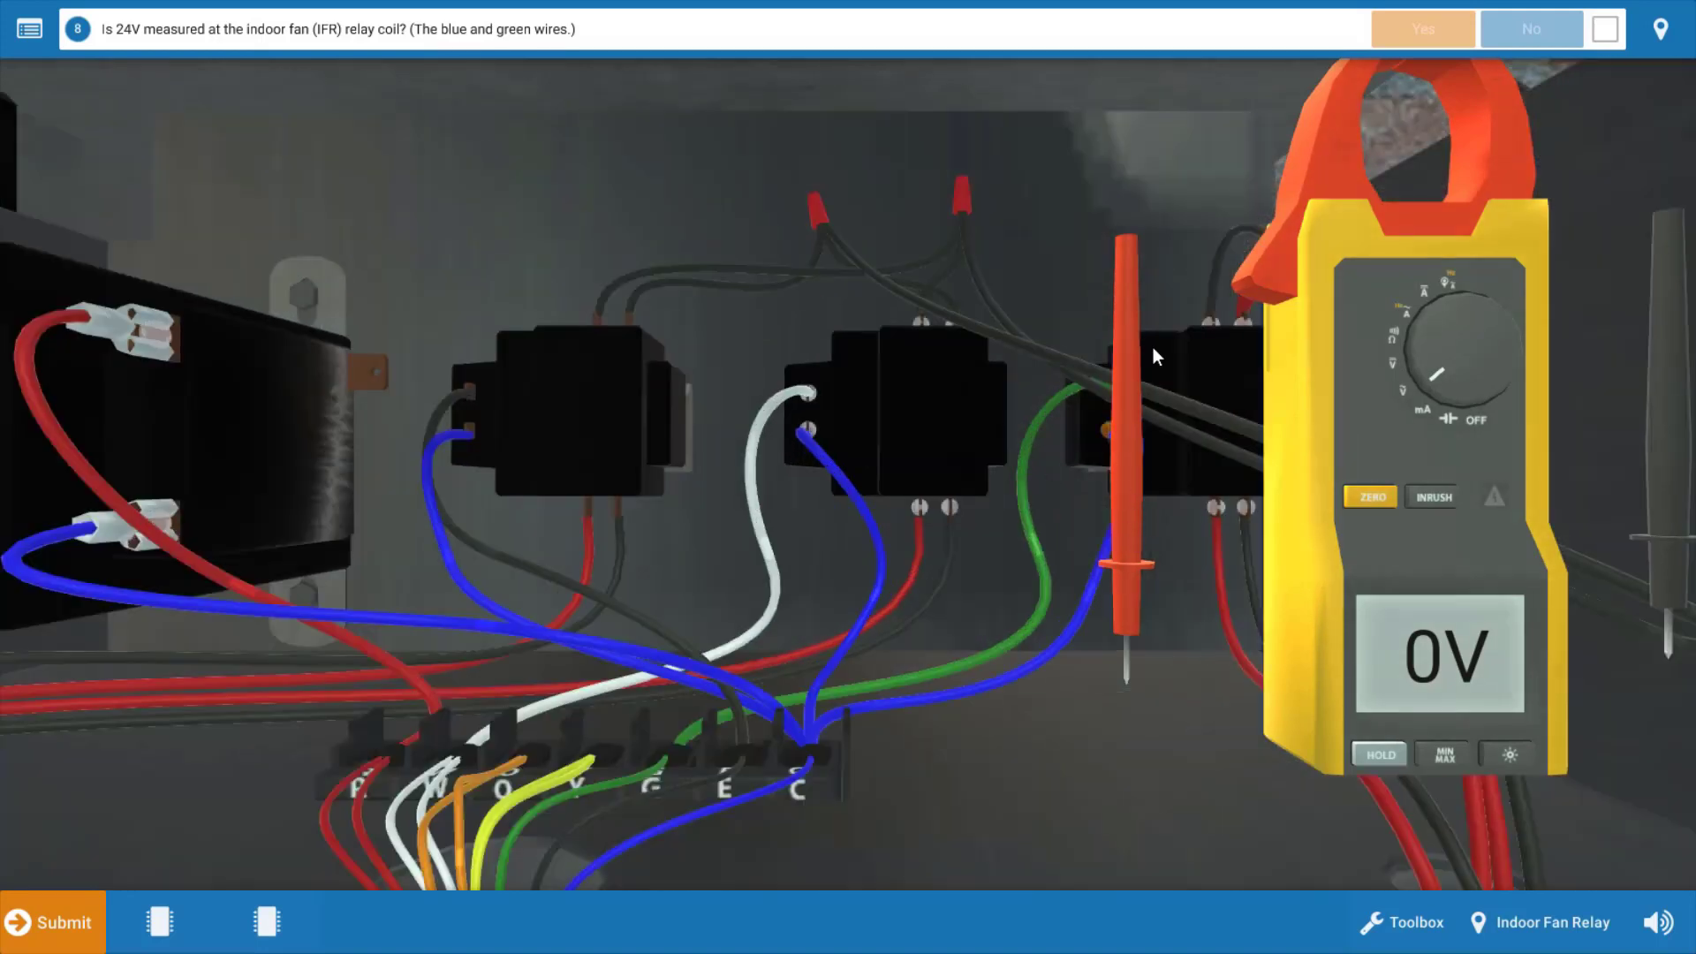
drag(1140, 340, 1111, 392)
drag(1676, 533, 1105, 427)
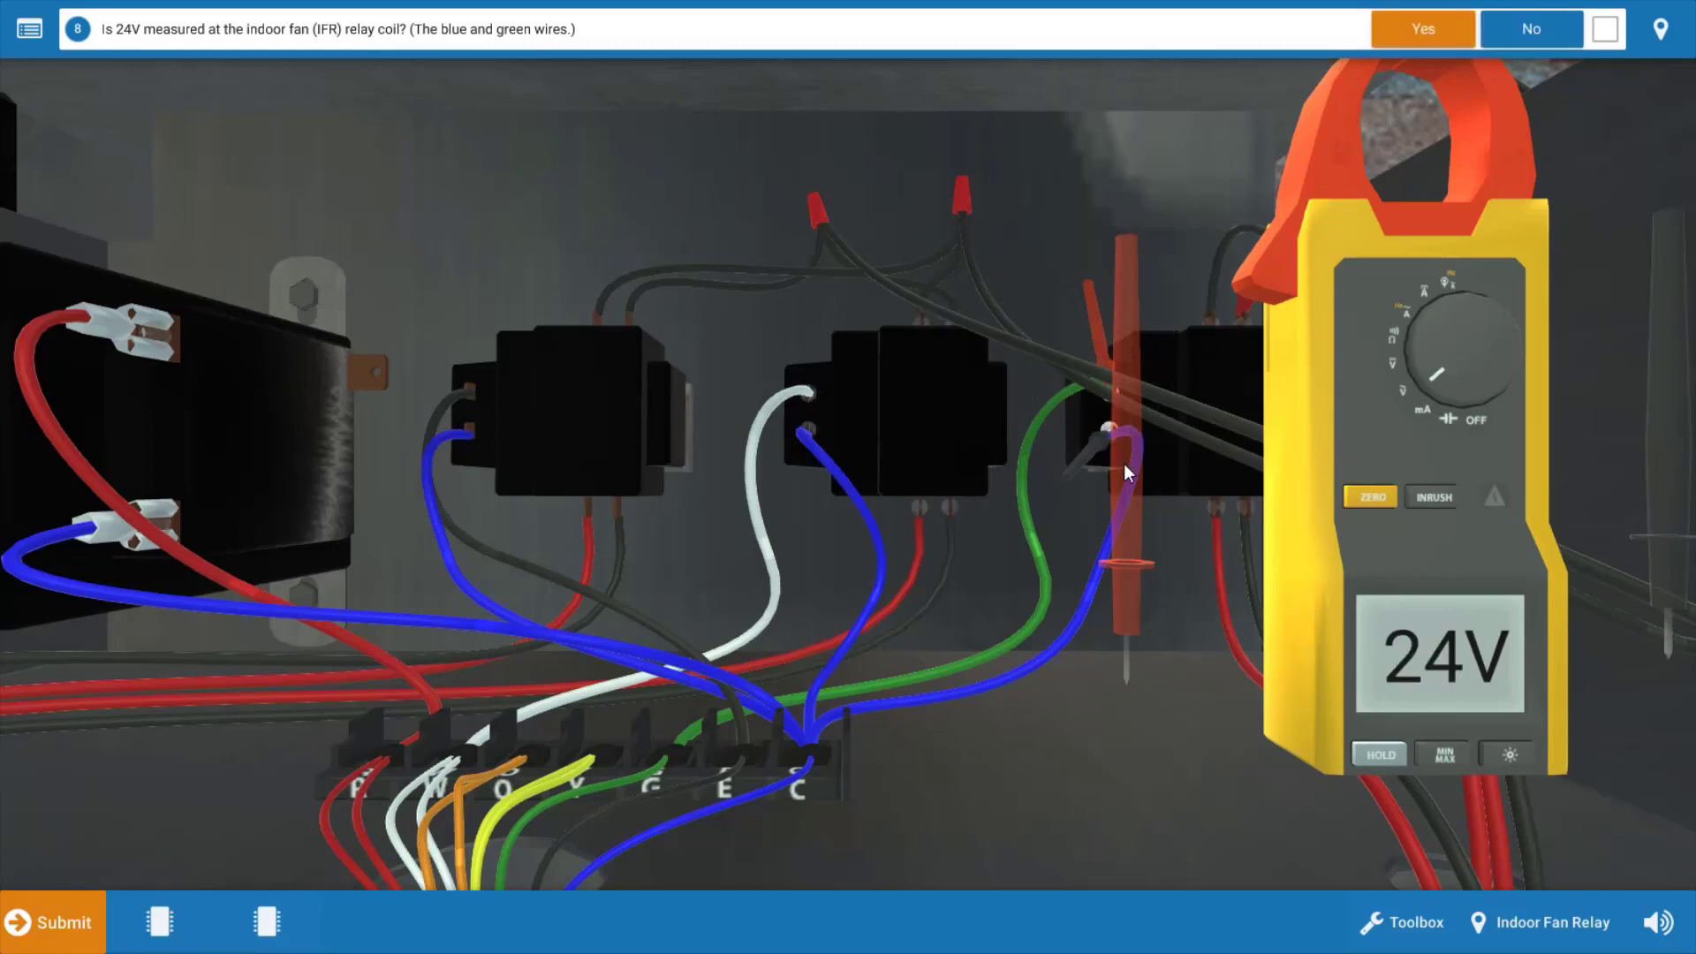
click(1418, 21)
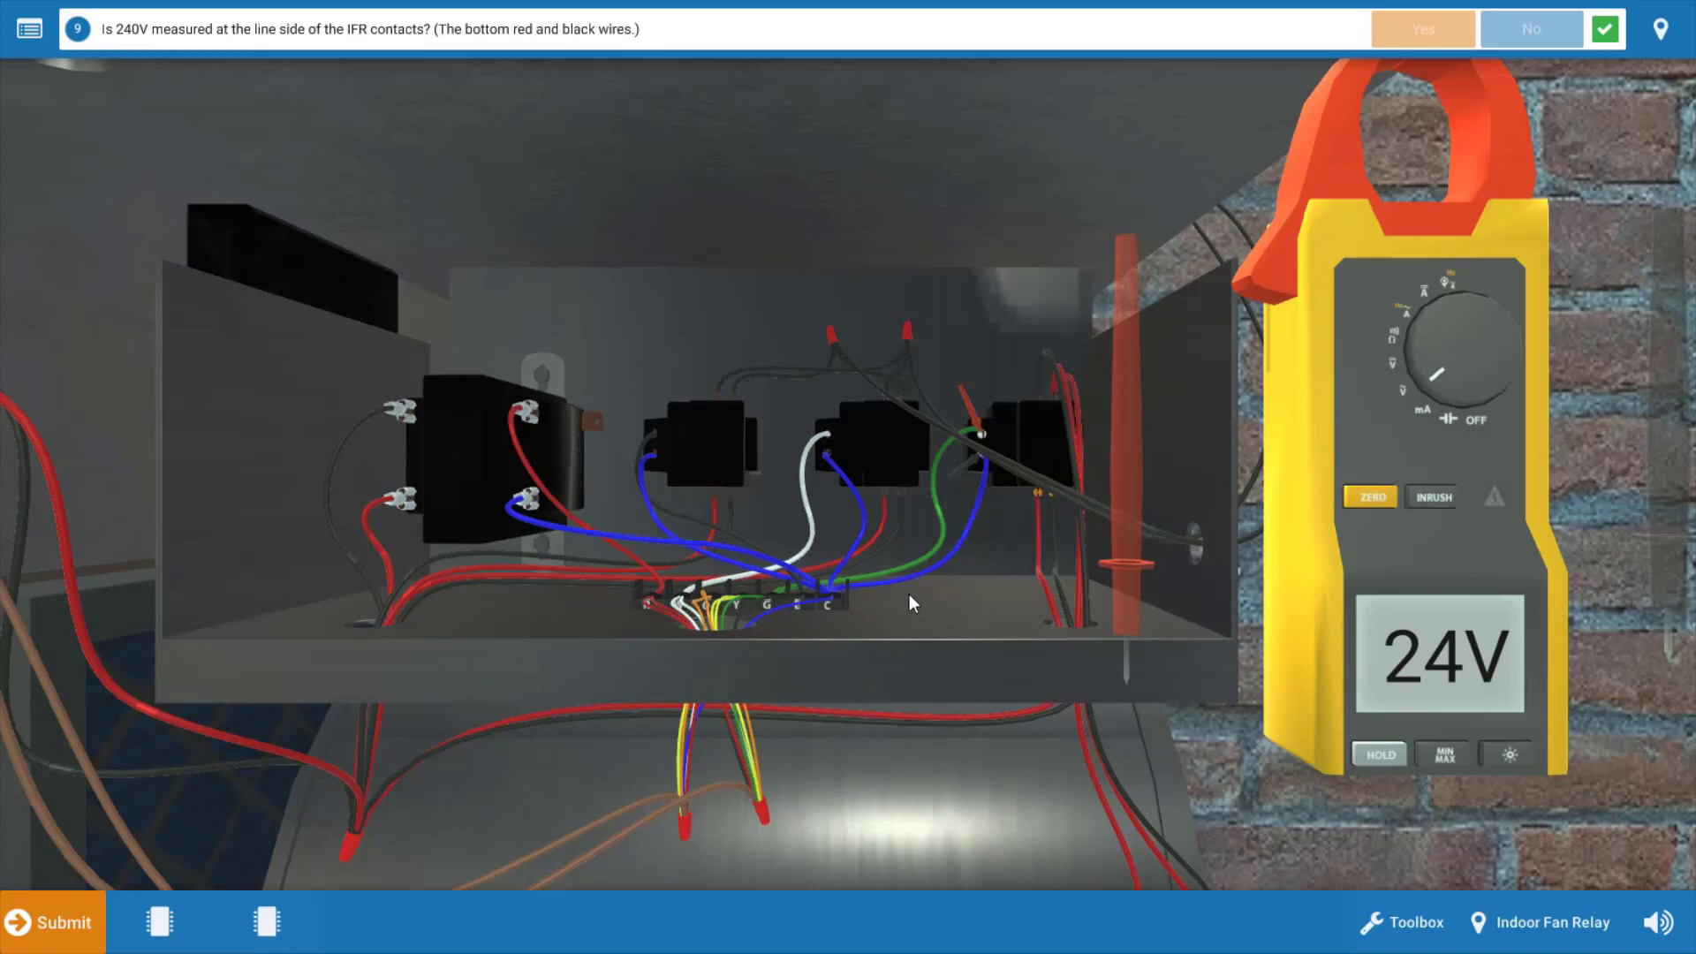
Move both probes onto the line-side IFR contact terminals, read 240V, and answer Yes
click(1126, 618)
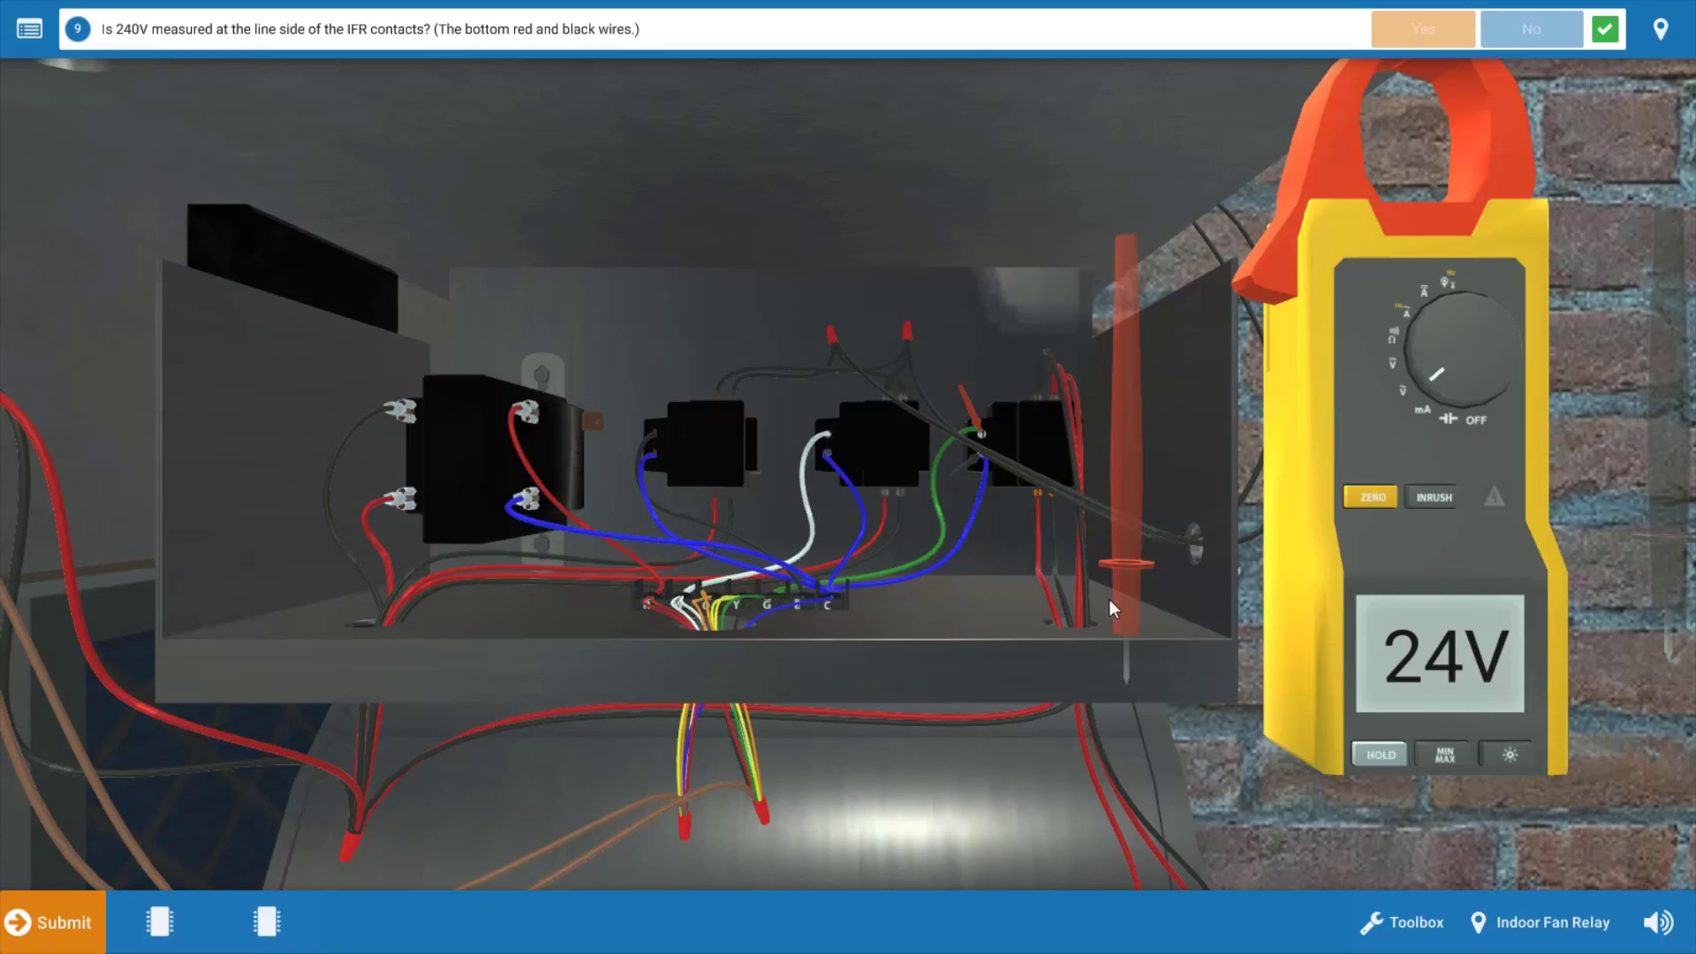
click(1036, 491)
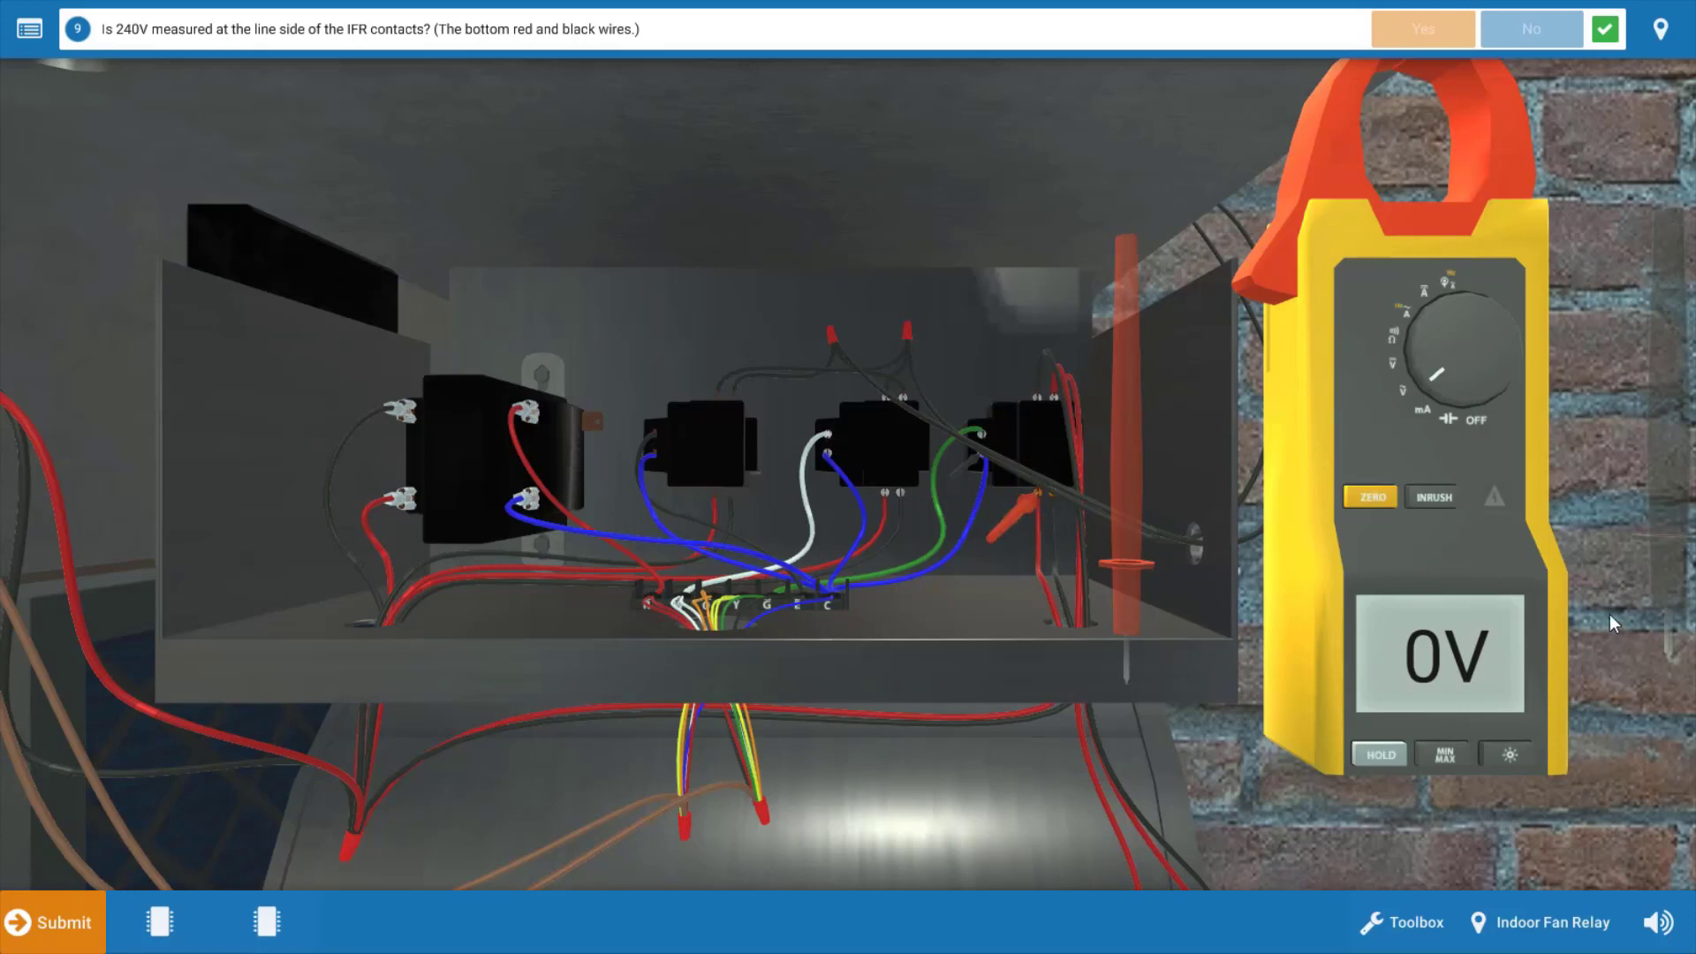
click(1060, 494)
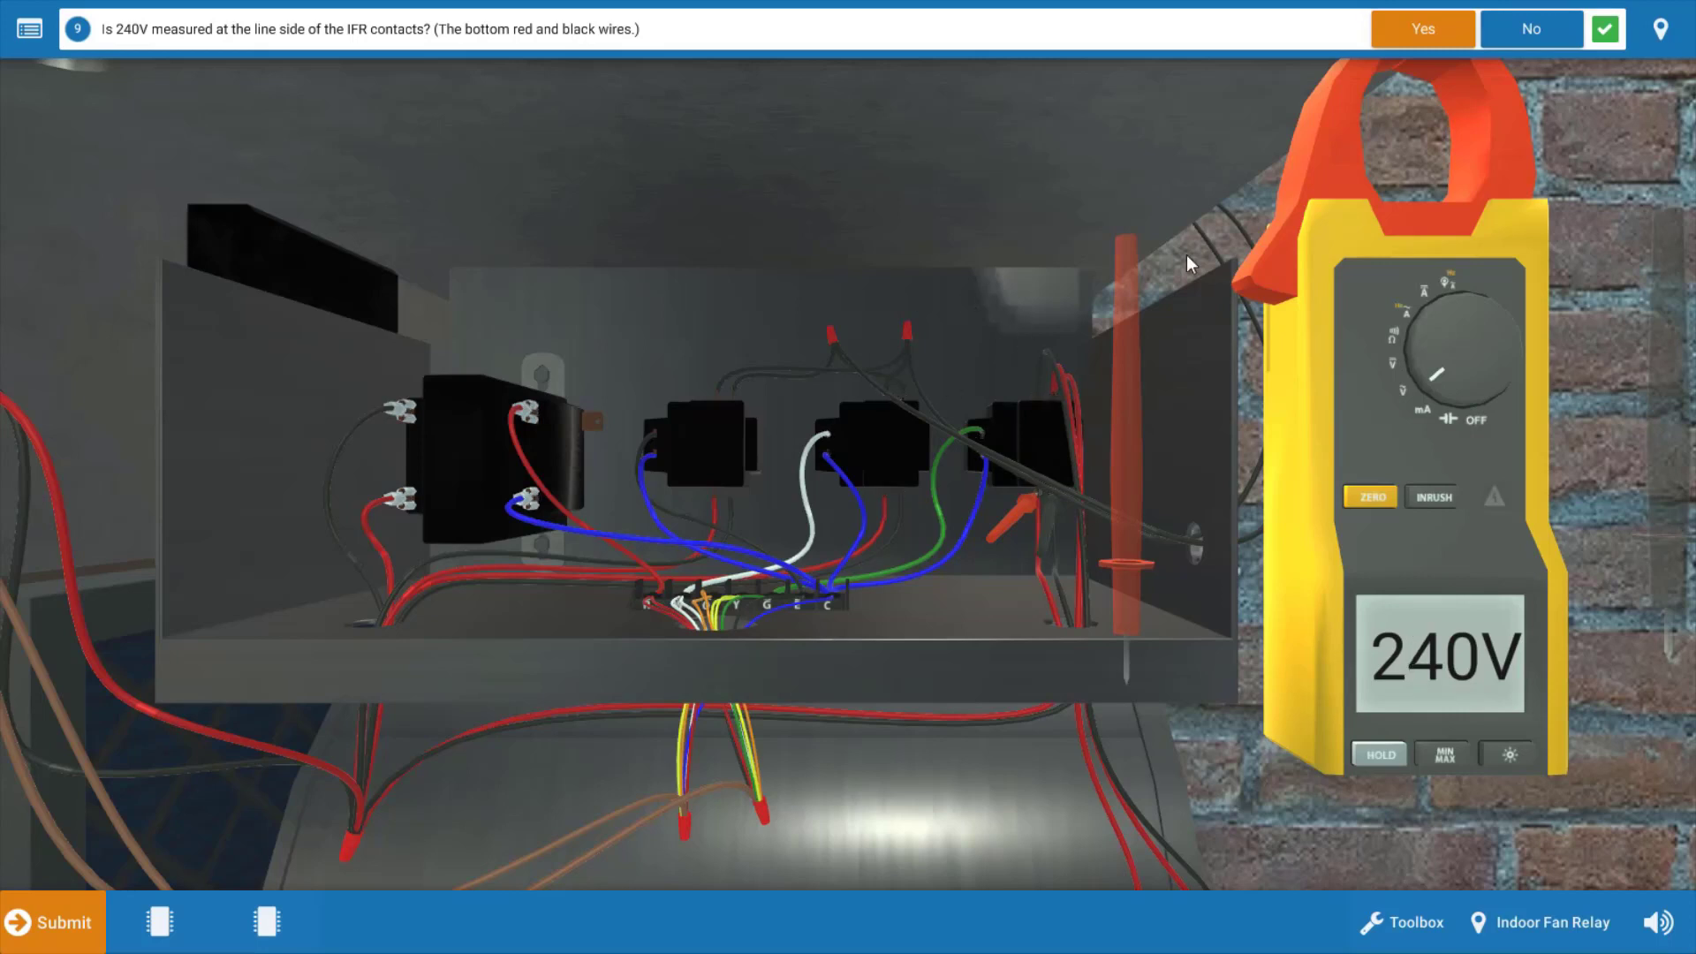
click(1418, 35)
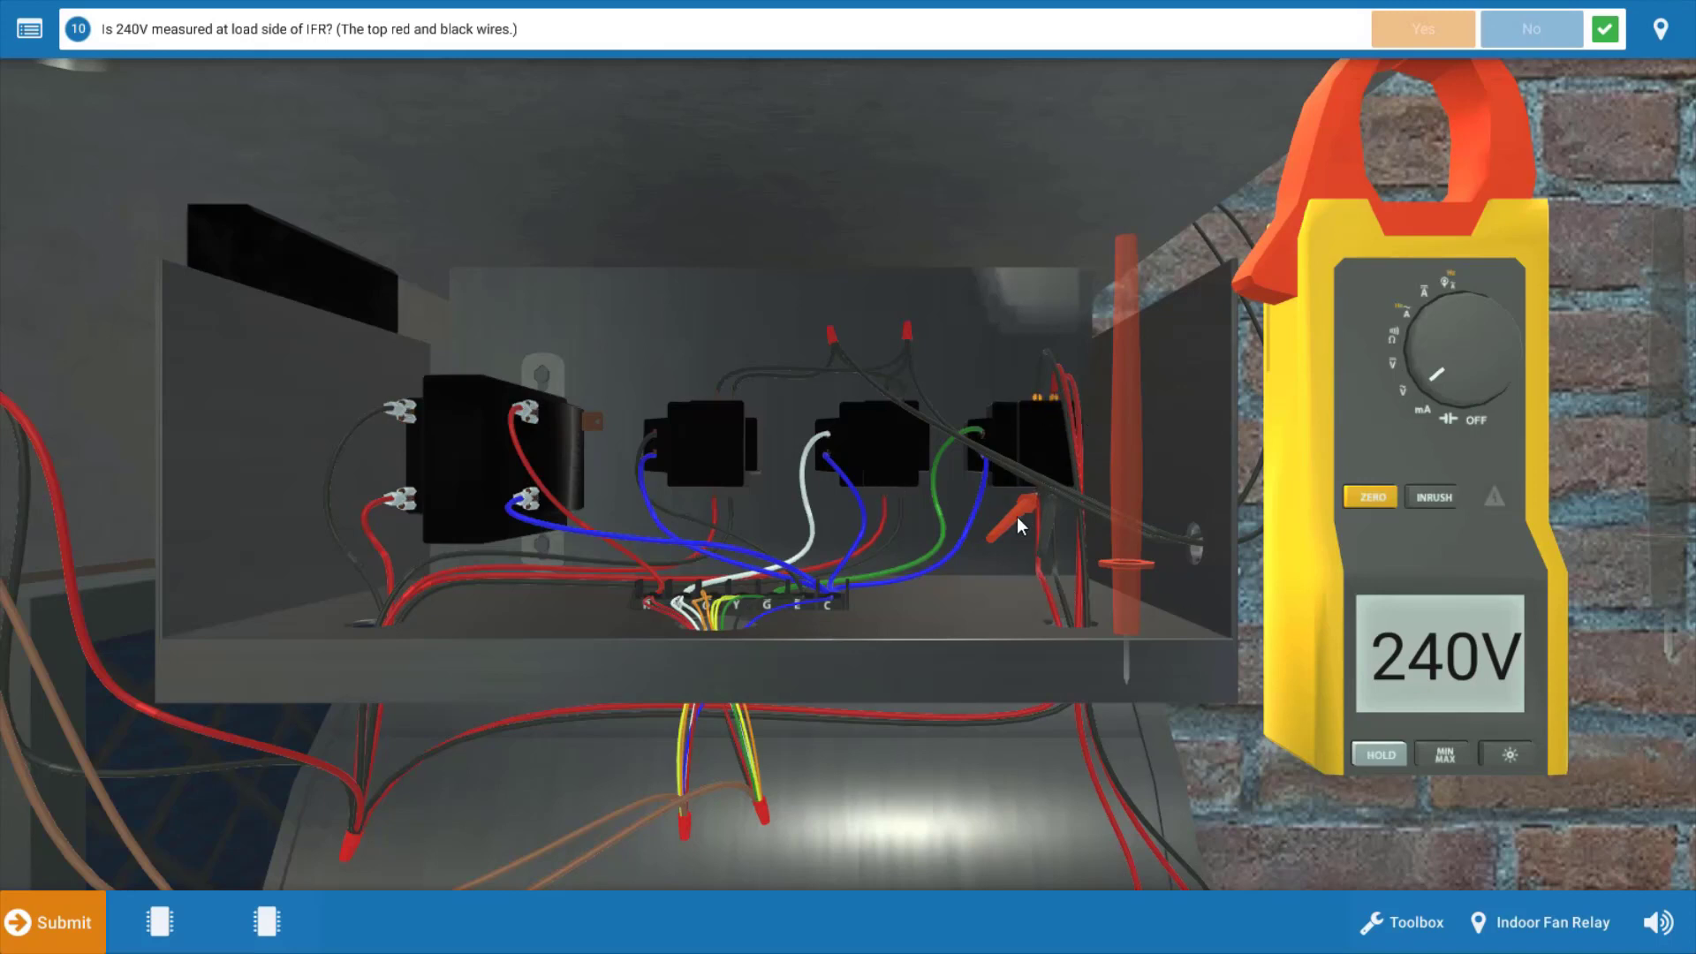
Move both probes to the IFR load-side terminals and answer Yes for 240V
drag(1015, 516, 1027, 397)
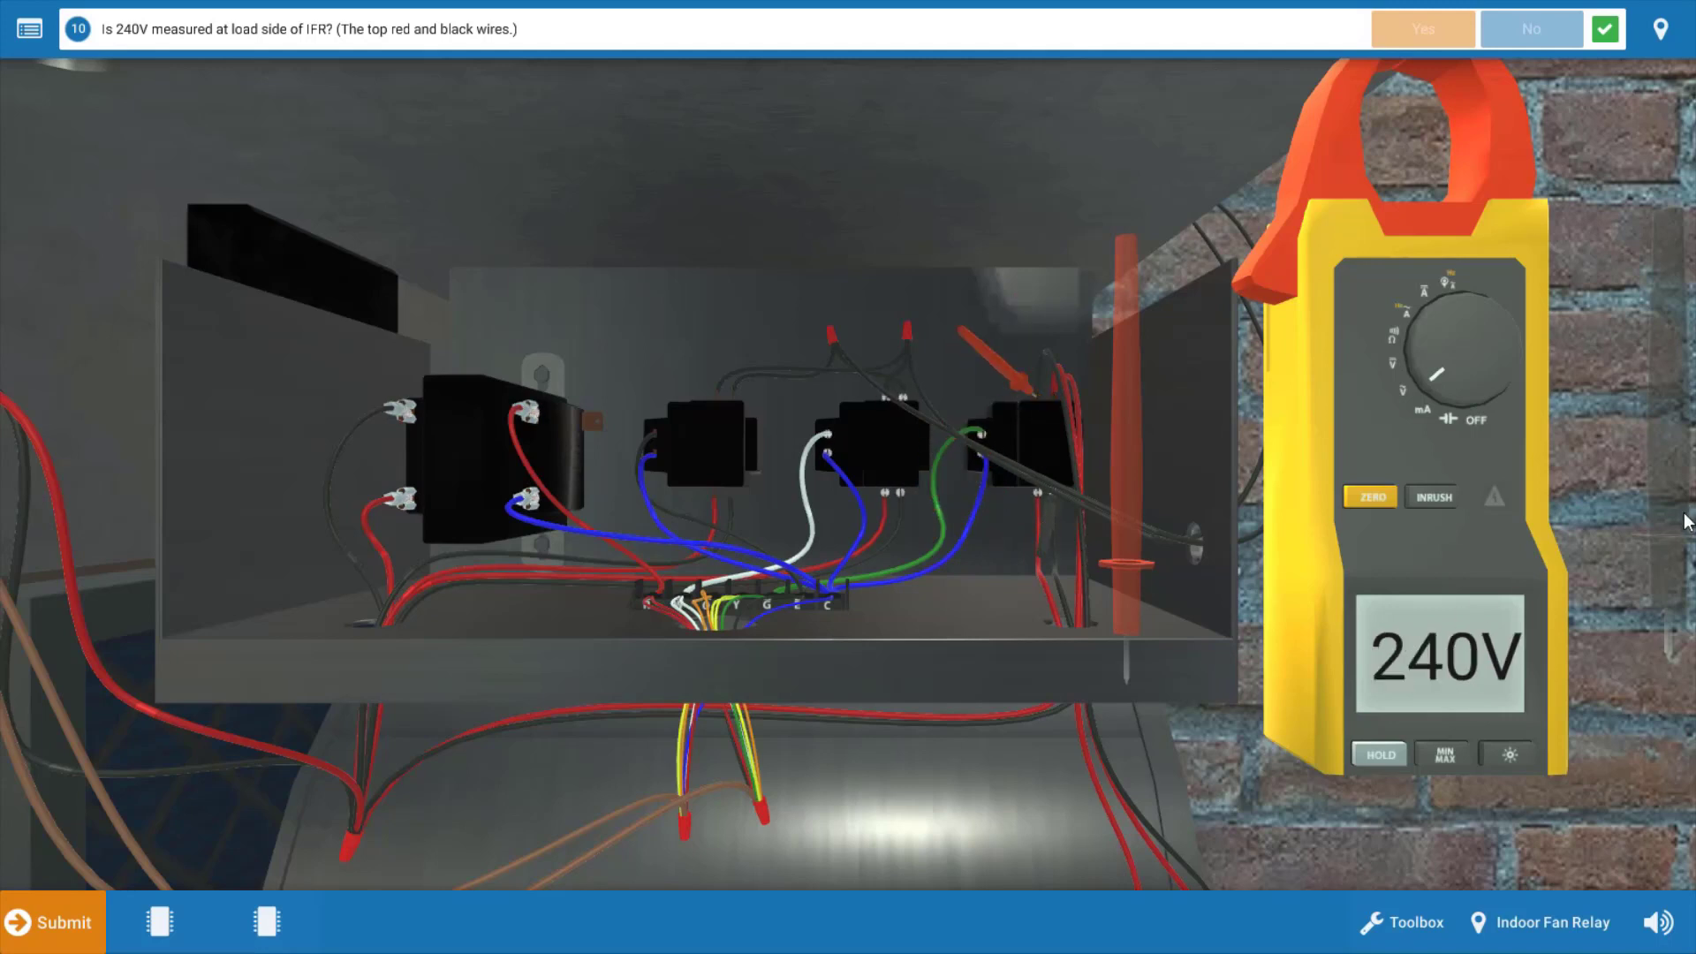
drag(1040, 493, 1057, 396)
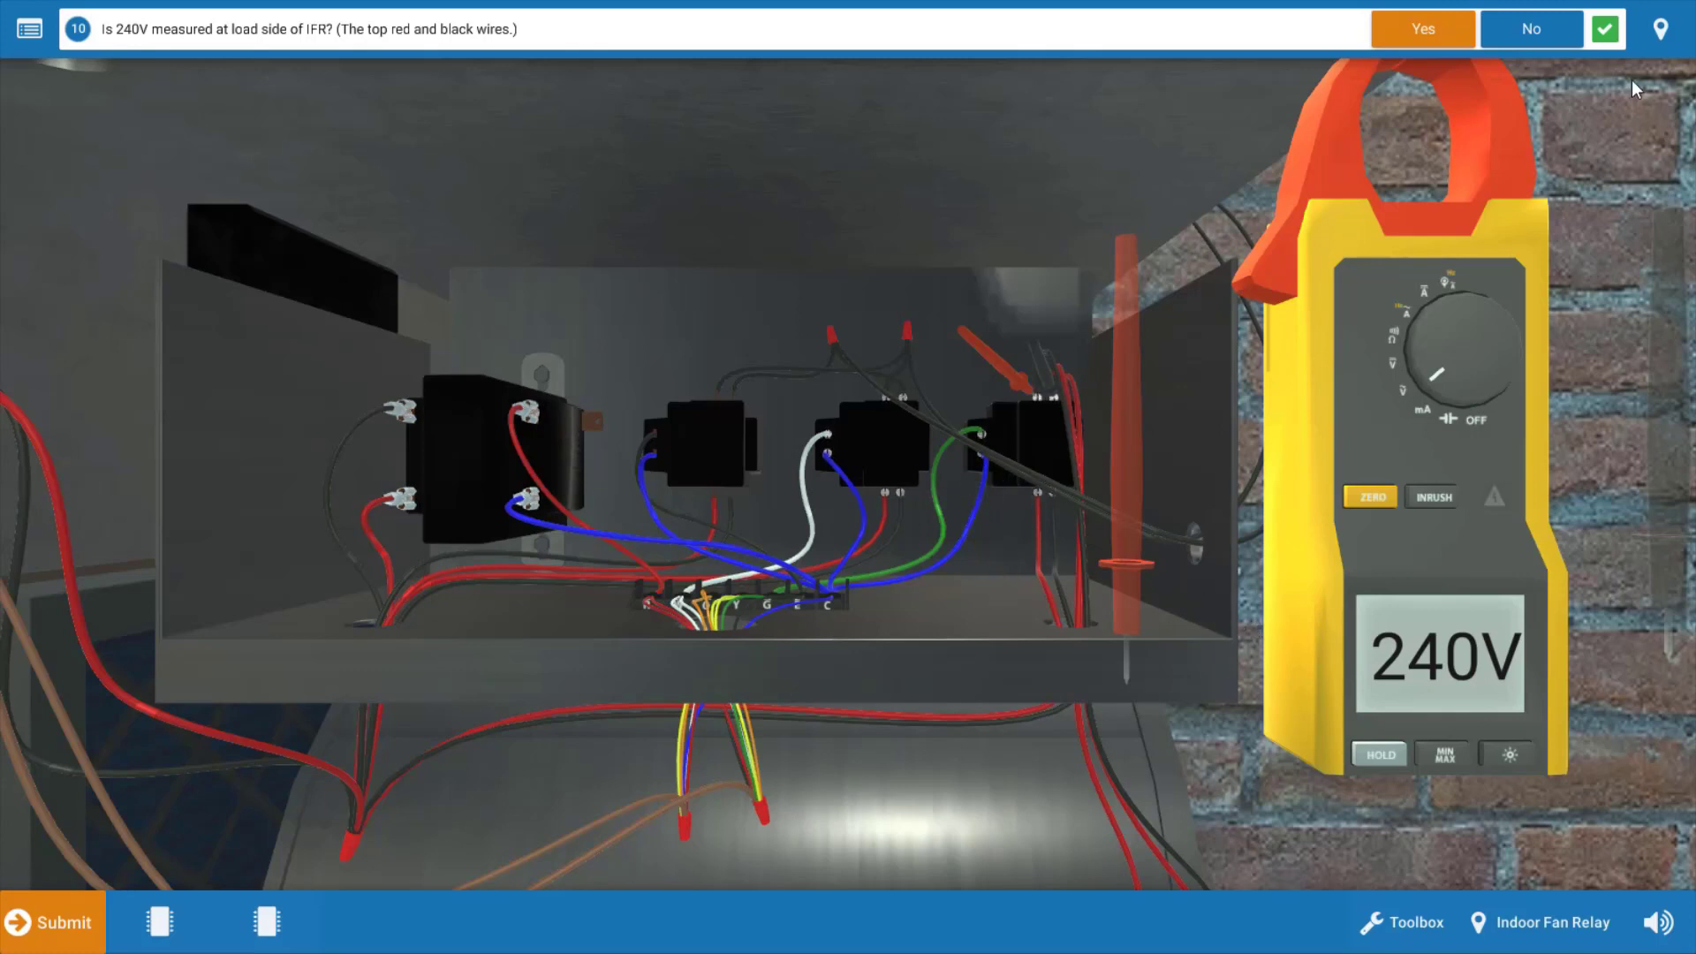
click(1413, 34)
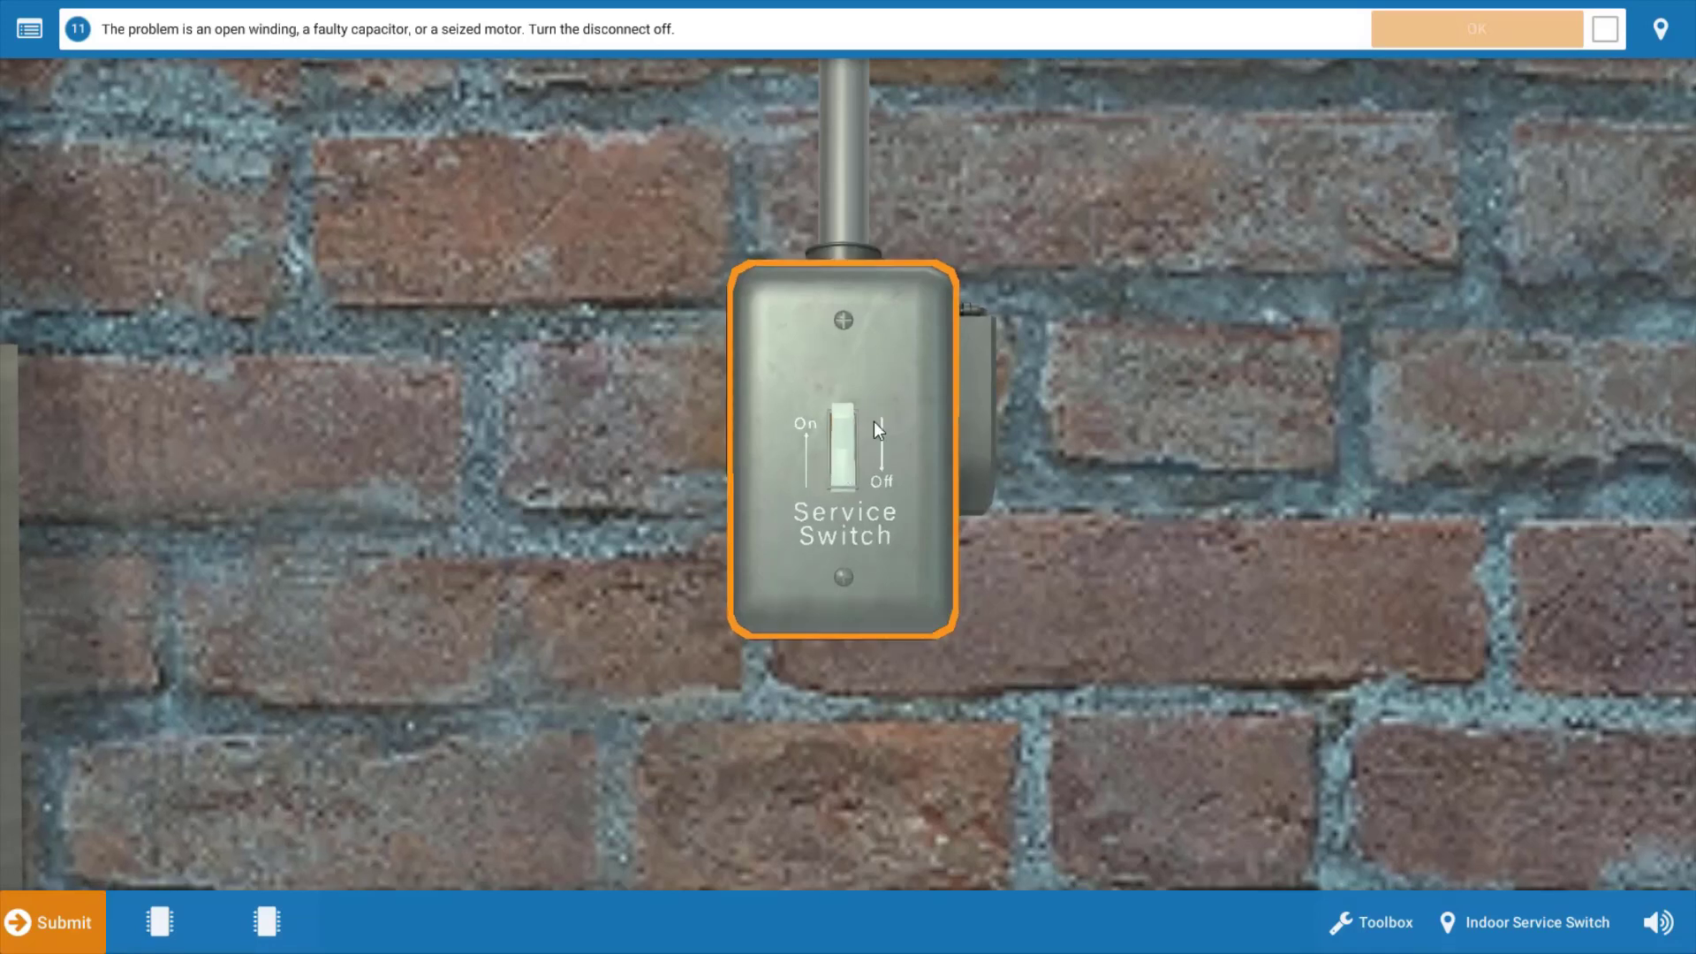
Flip the indoor Service Switch to Off and confirm the step
click(846, 469)
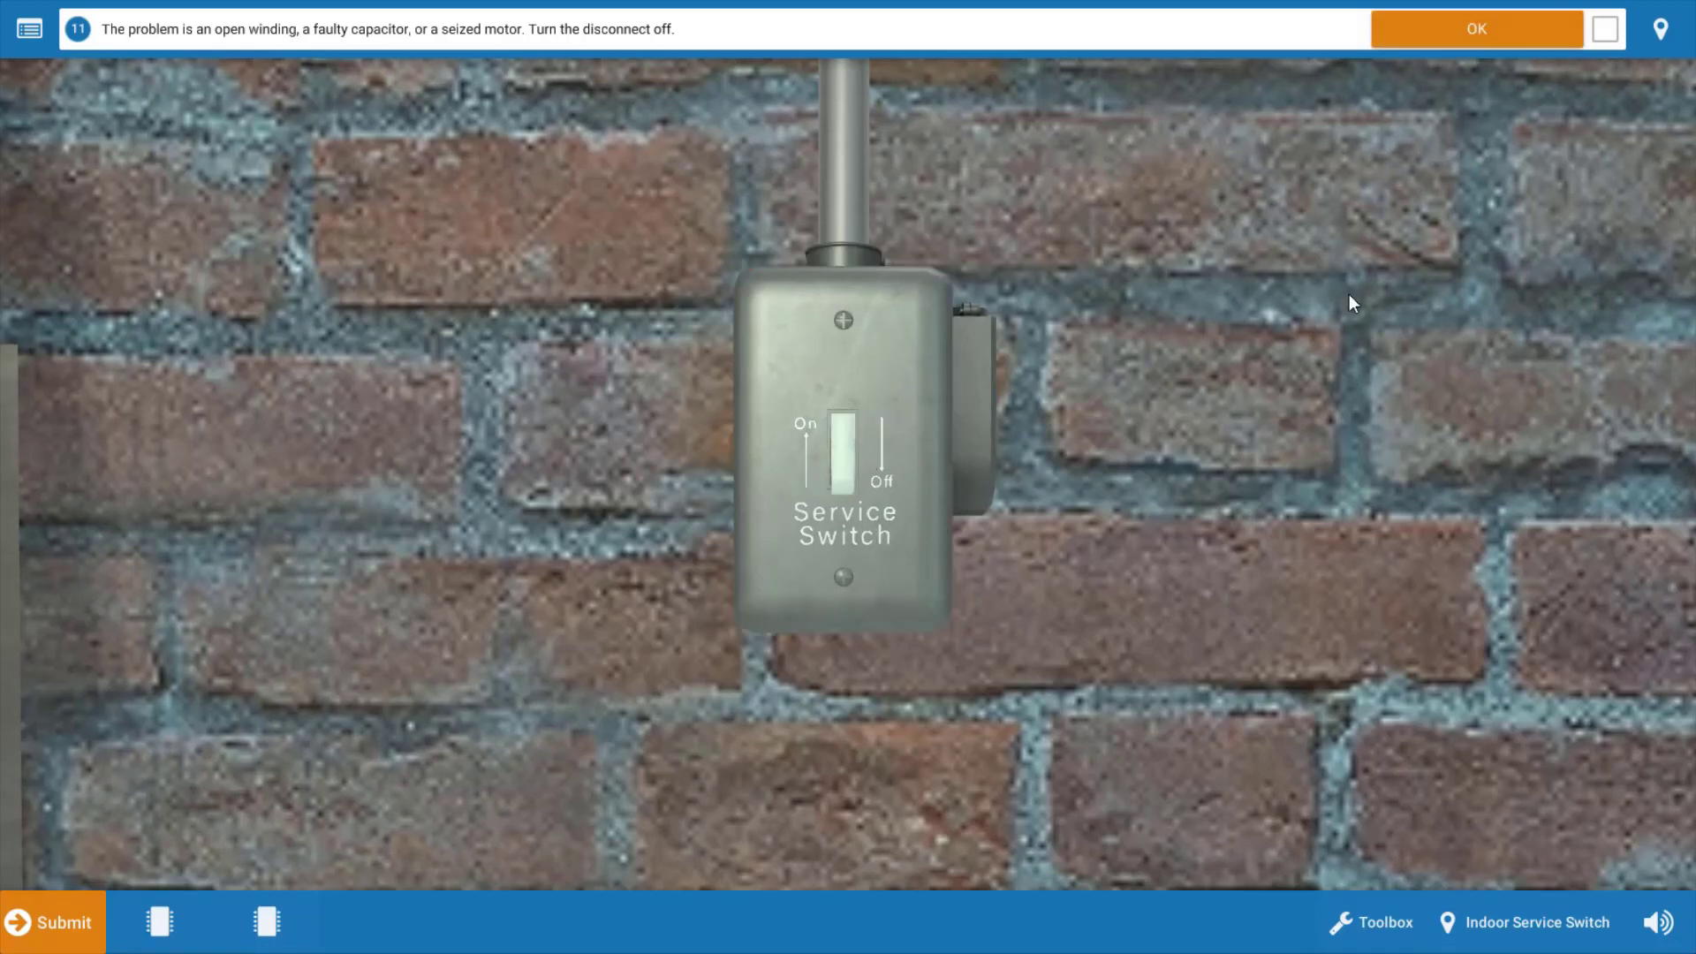
click(1469, 26)
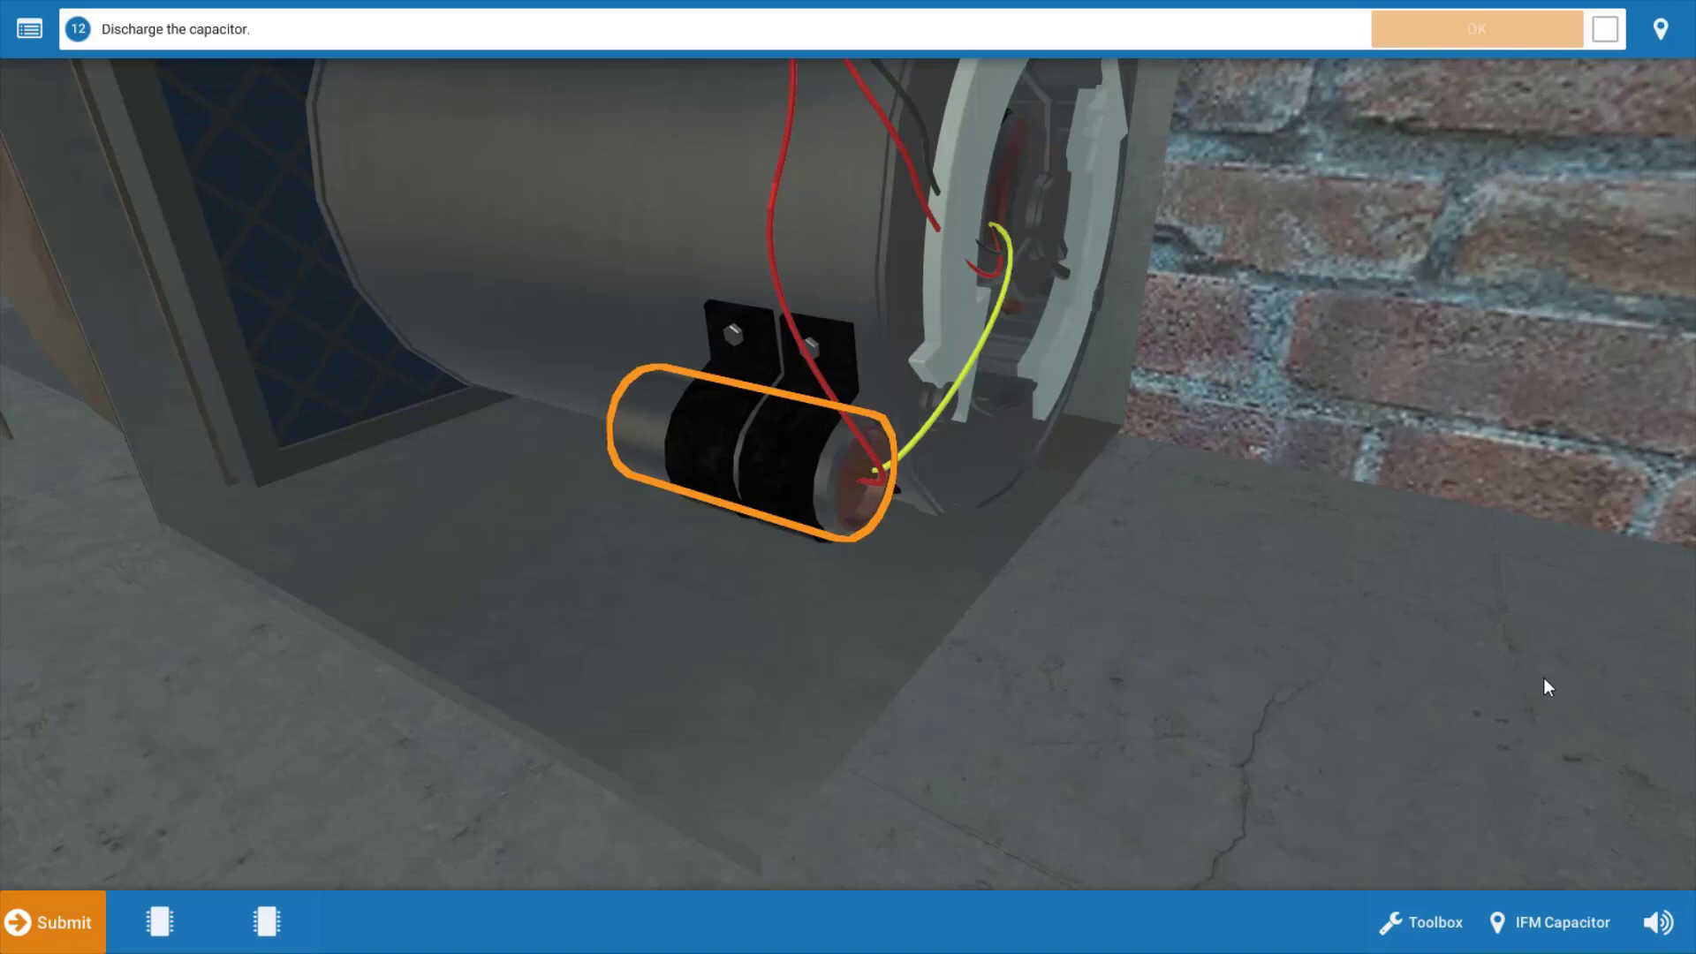
Discharge the blower capacitor, then disconnect all its wires, confirming each step
click(817, 460)
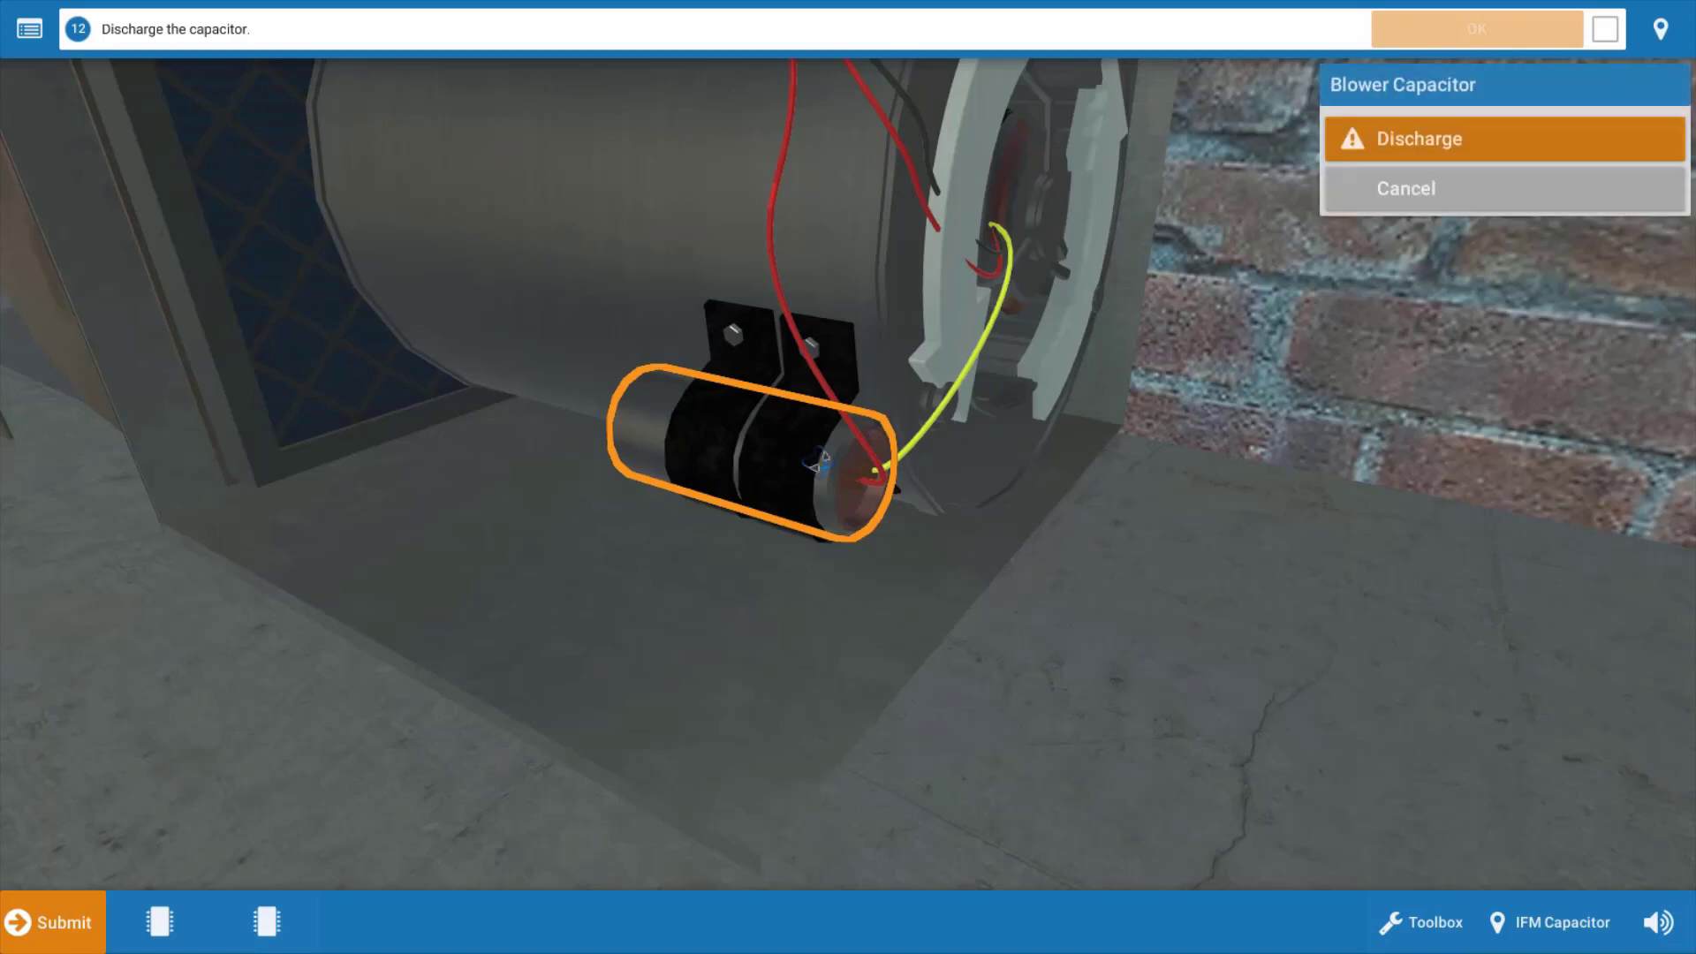
click(1450, 151)
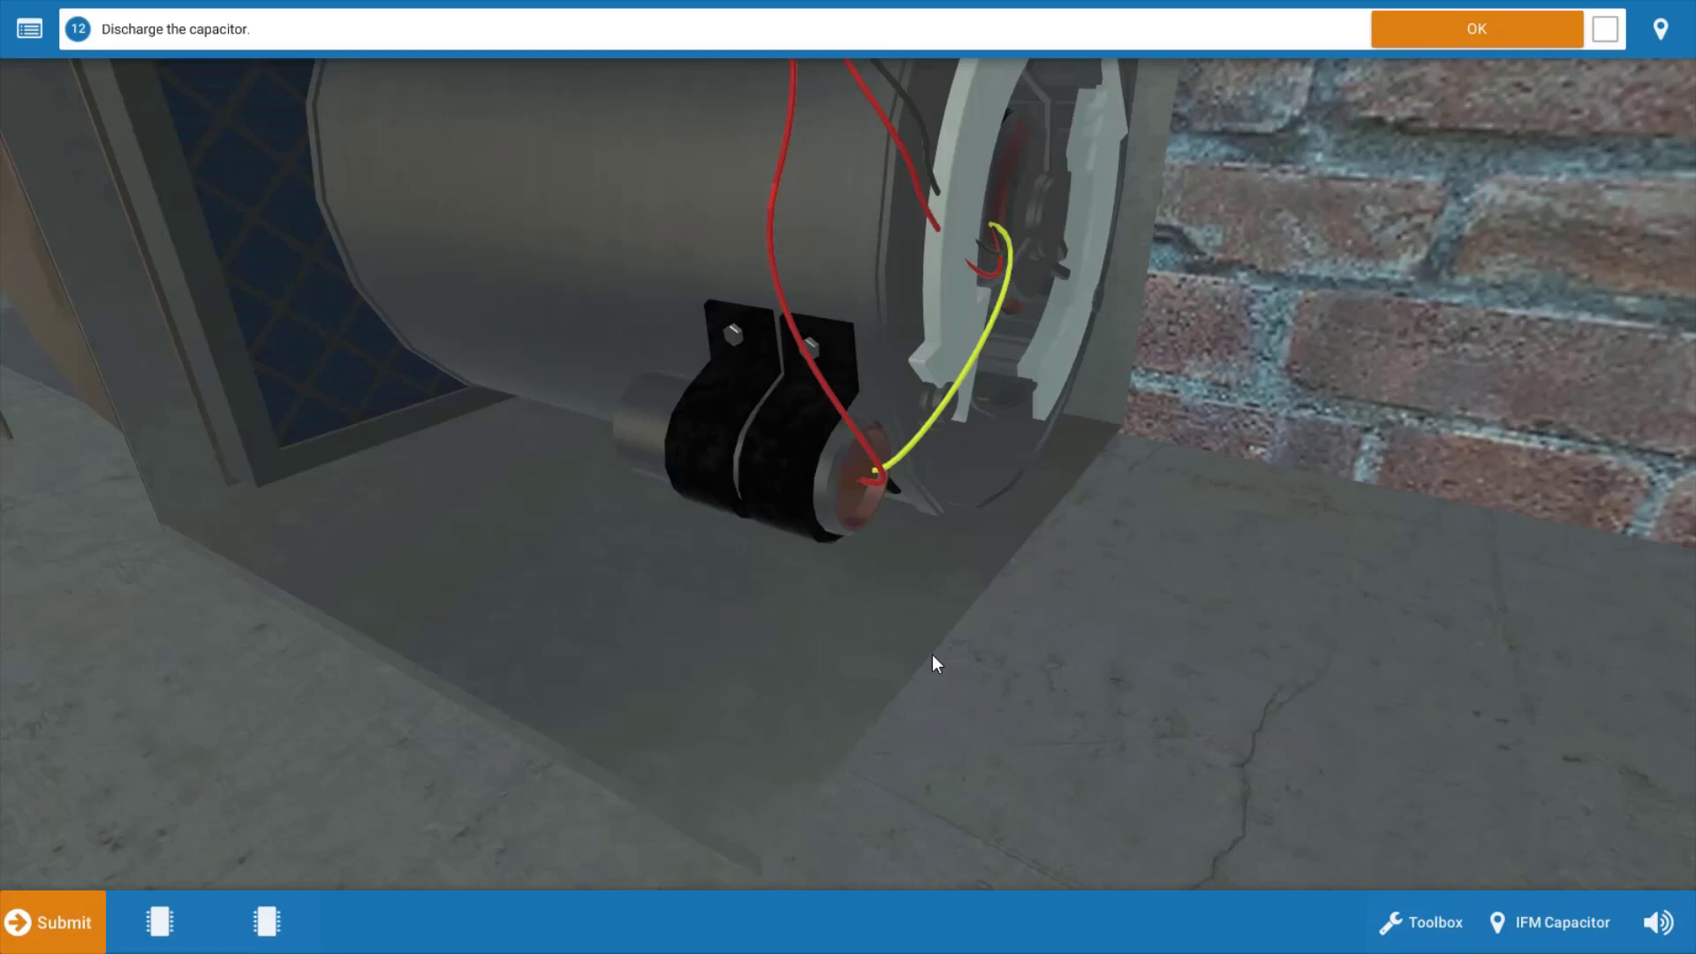
click(1481, 39)
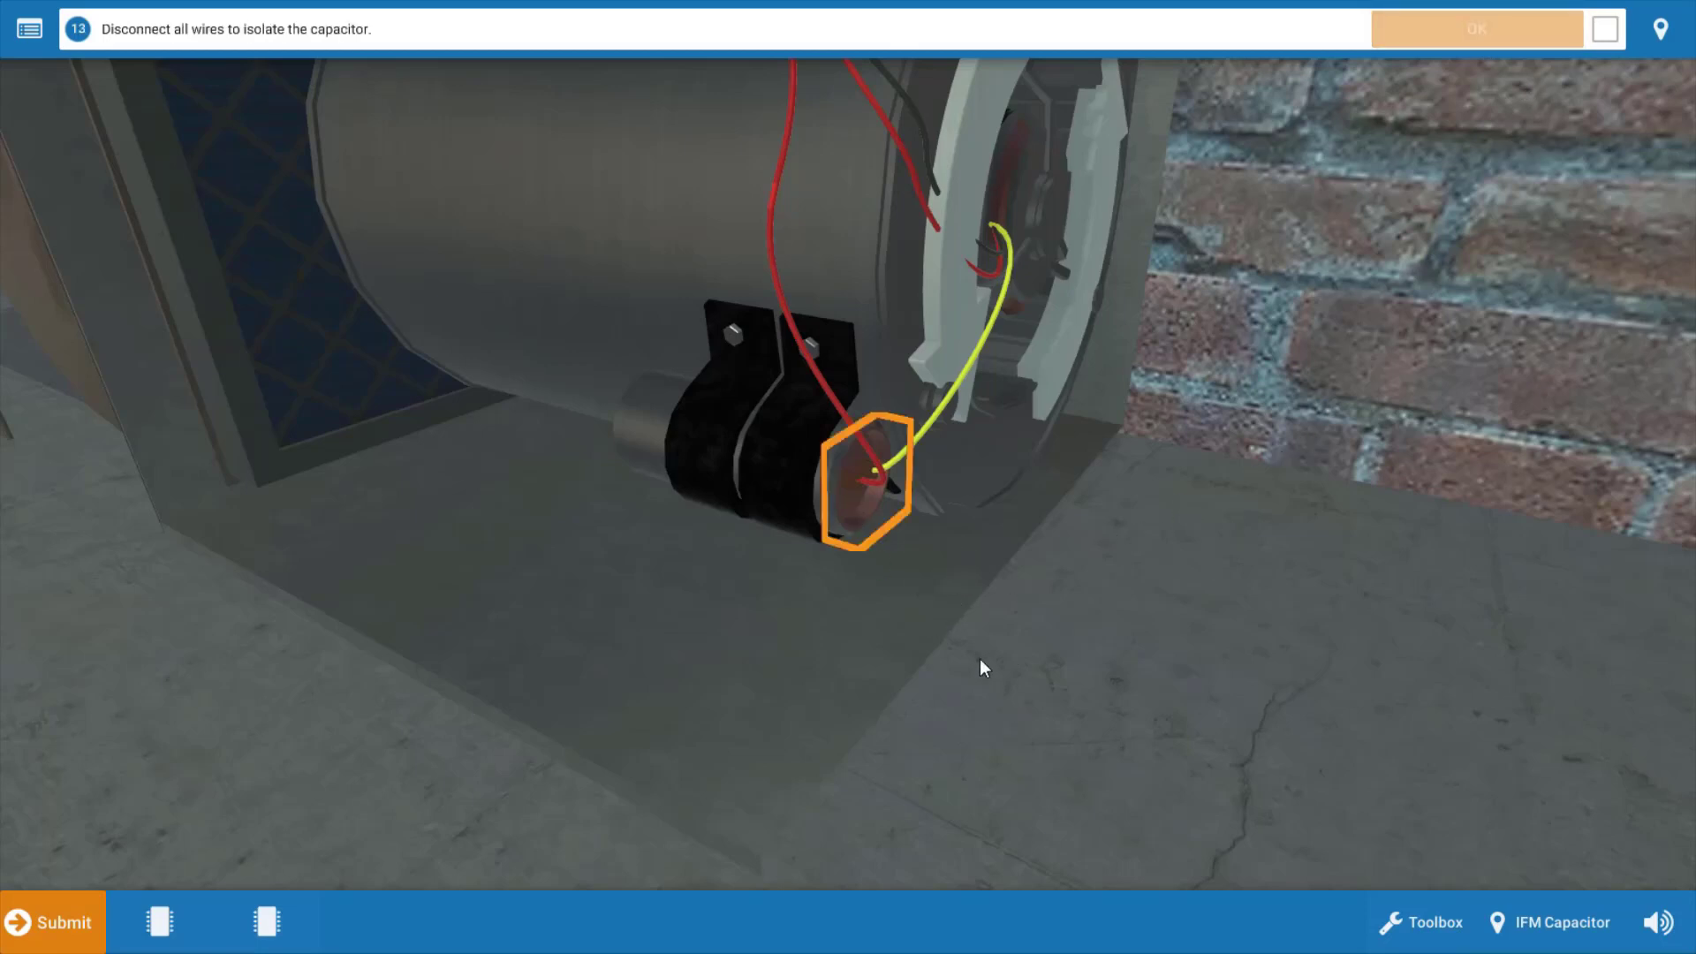
click(893, 500)
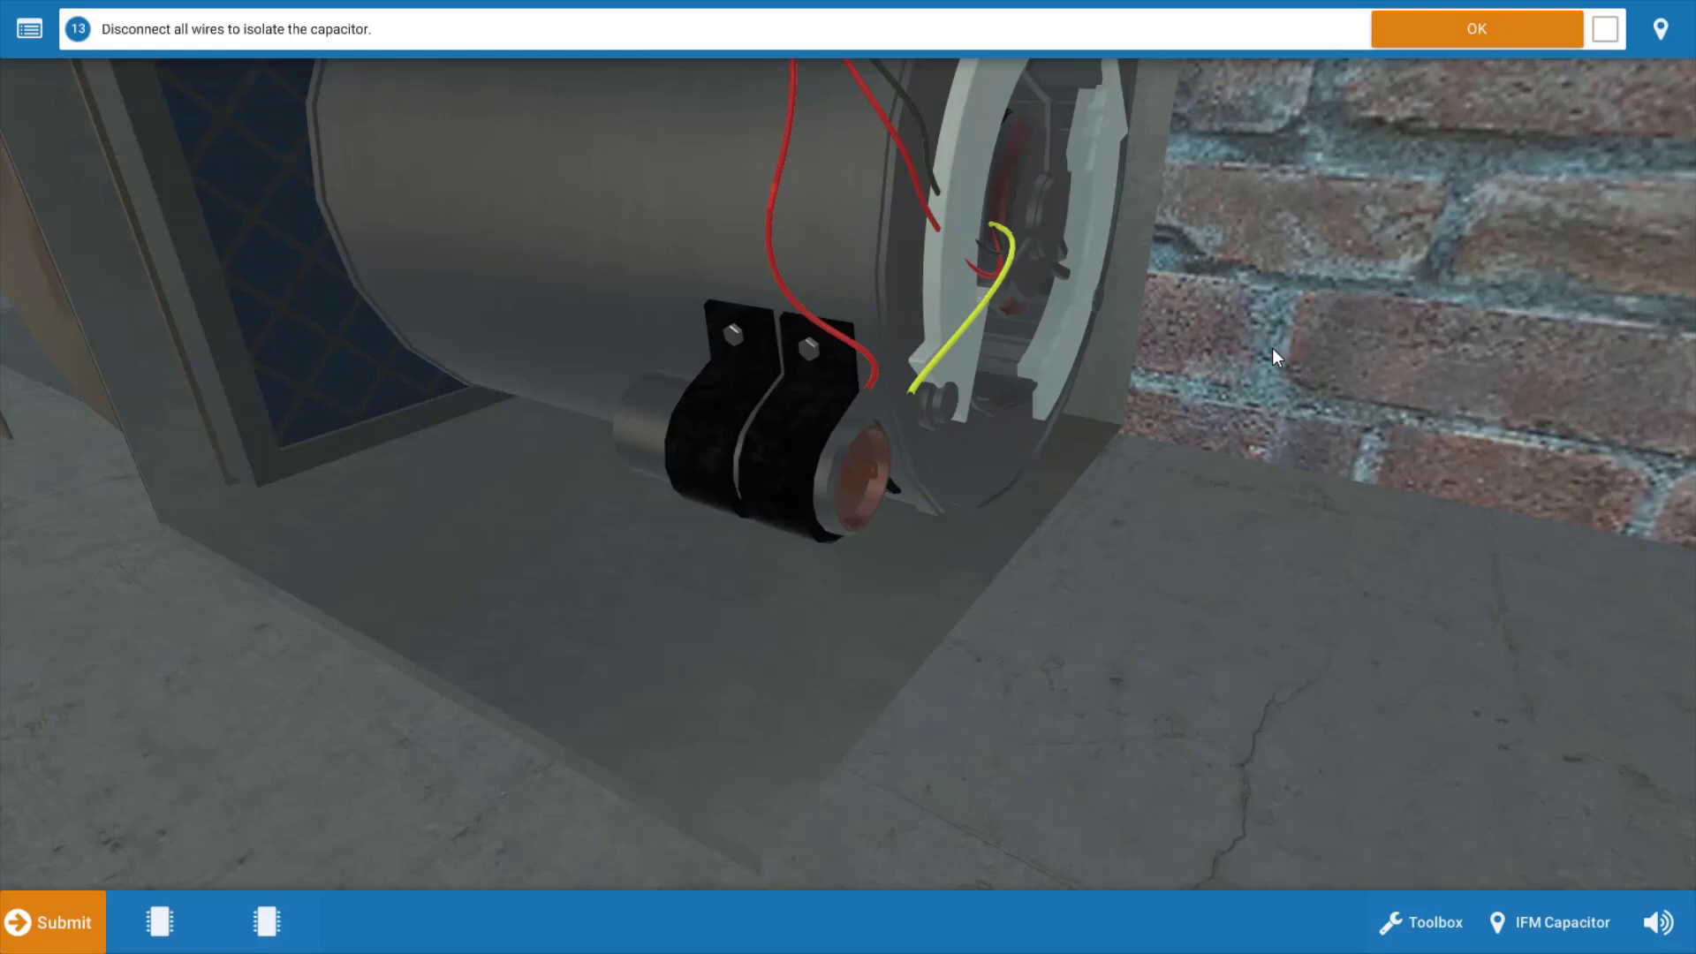
click(1454, 31)
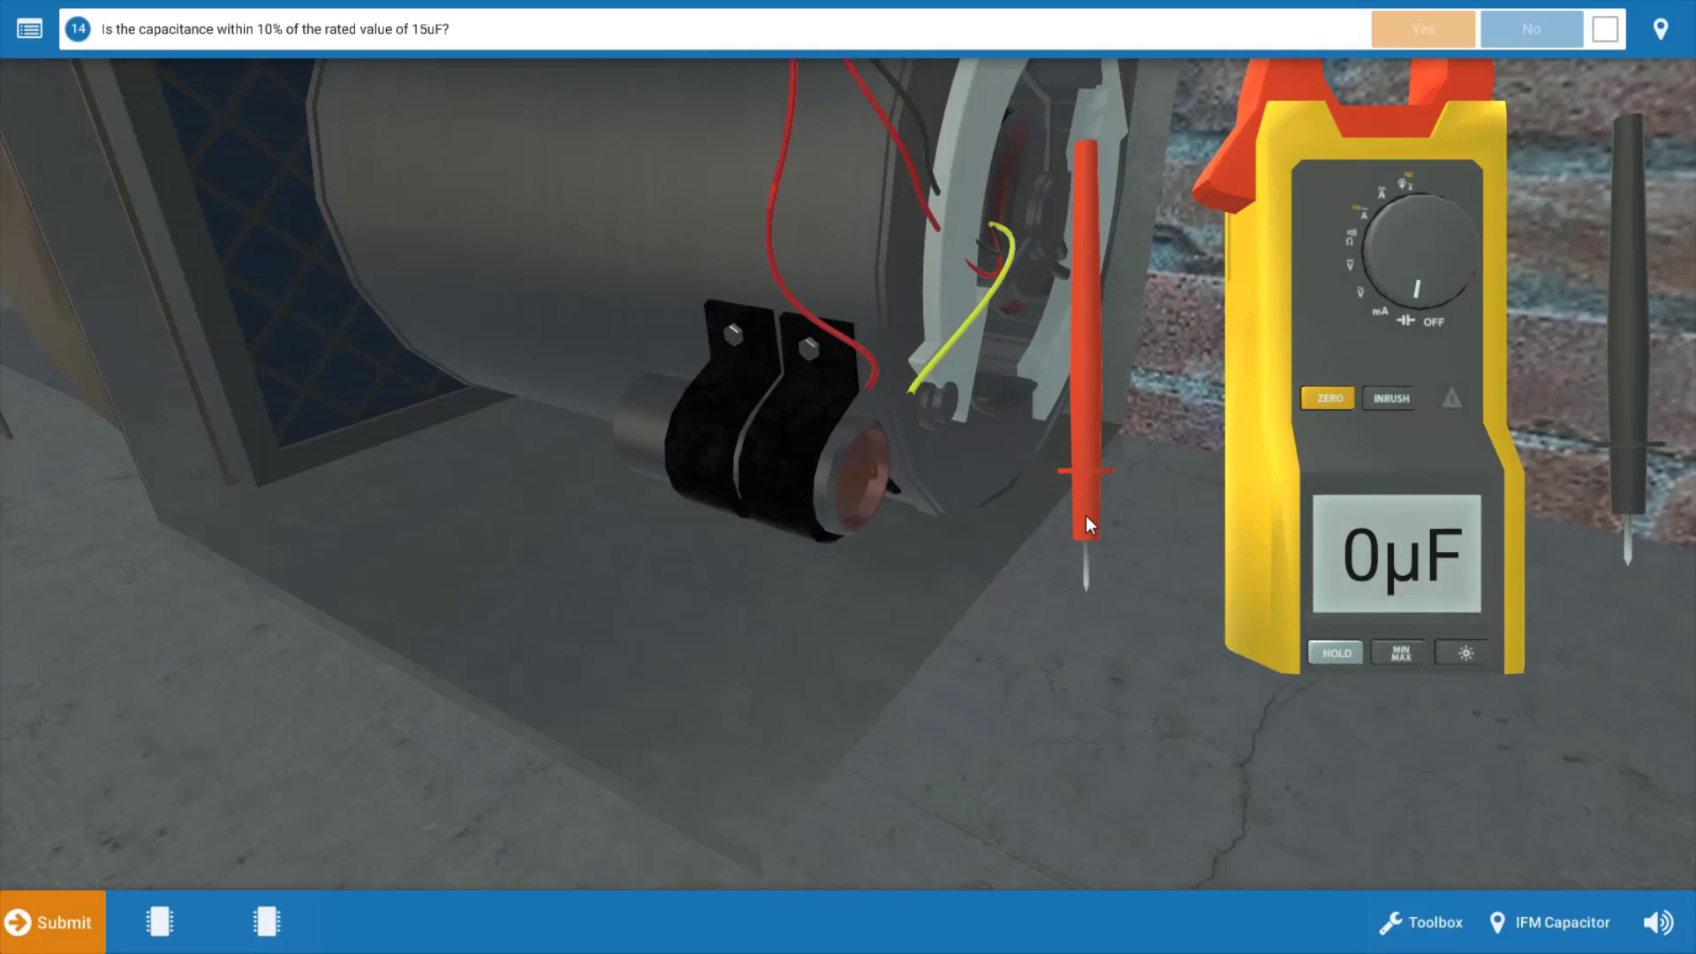
Connect the red and black meter probes across the capacitor terminals to read its 15µF capacitance
drag(1085, 516, 877, 463)
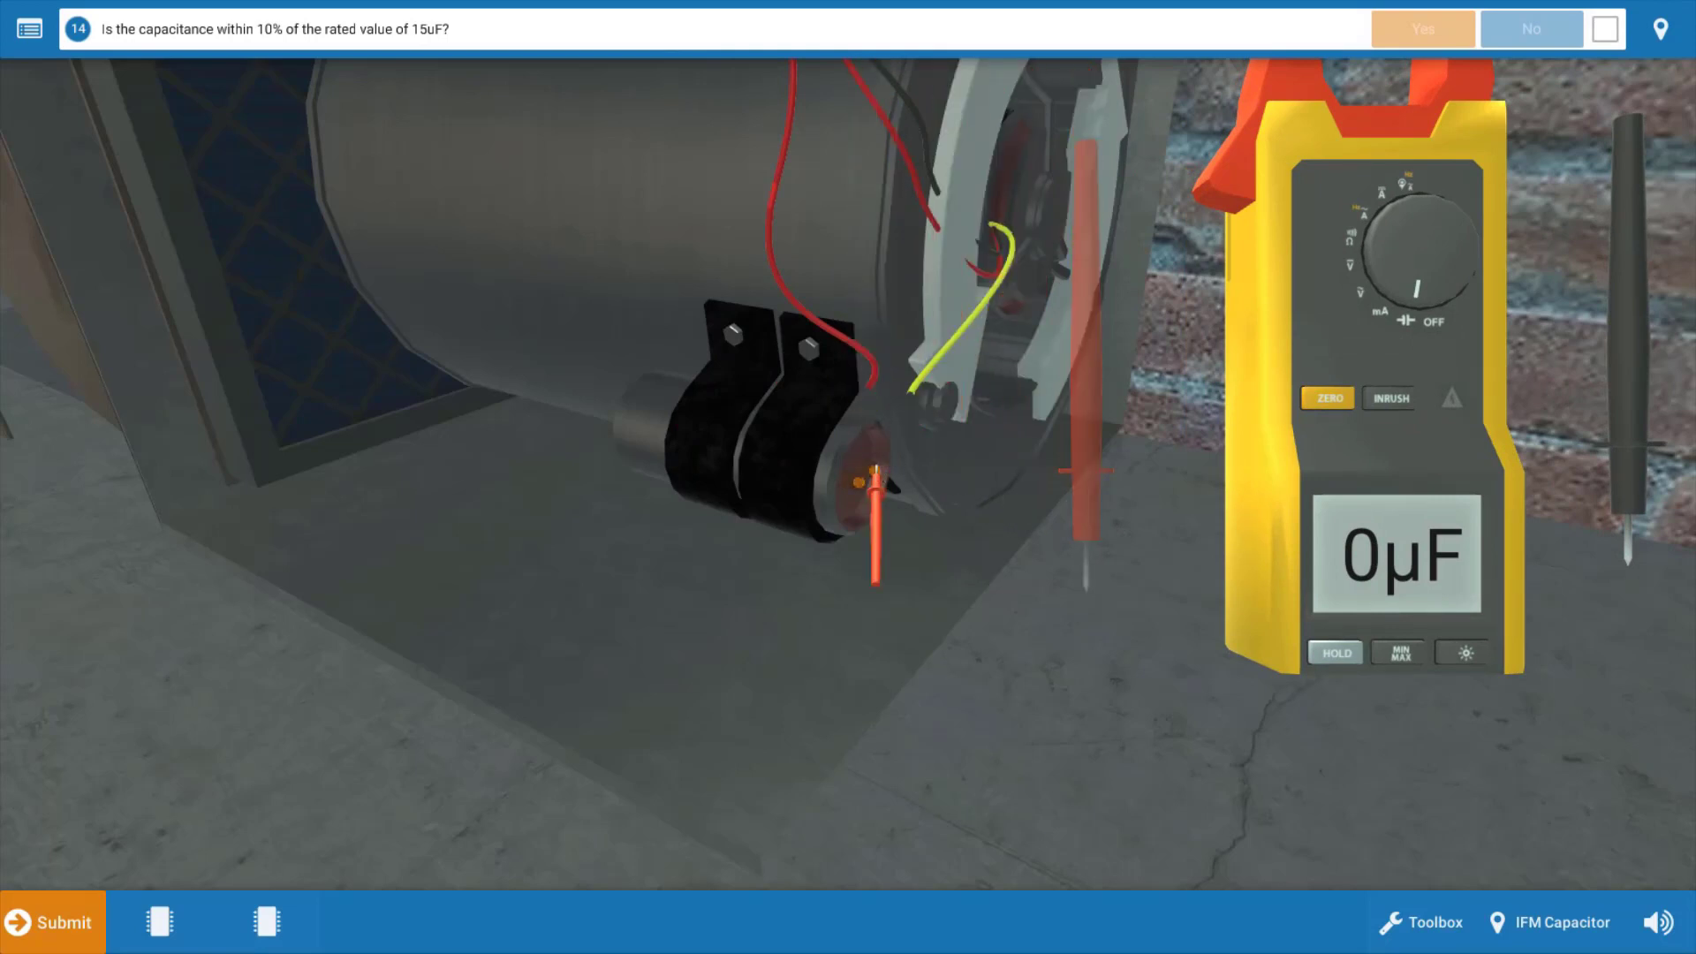
drag(1639, 505, 873, 475)
click(855, 484)
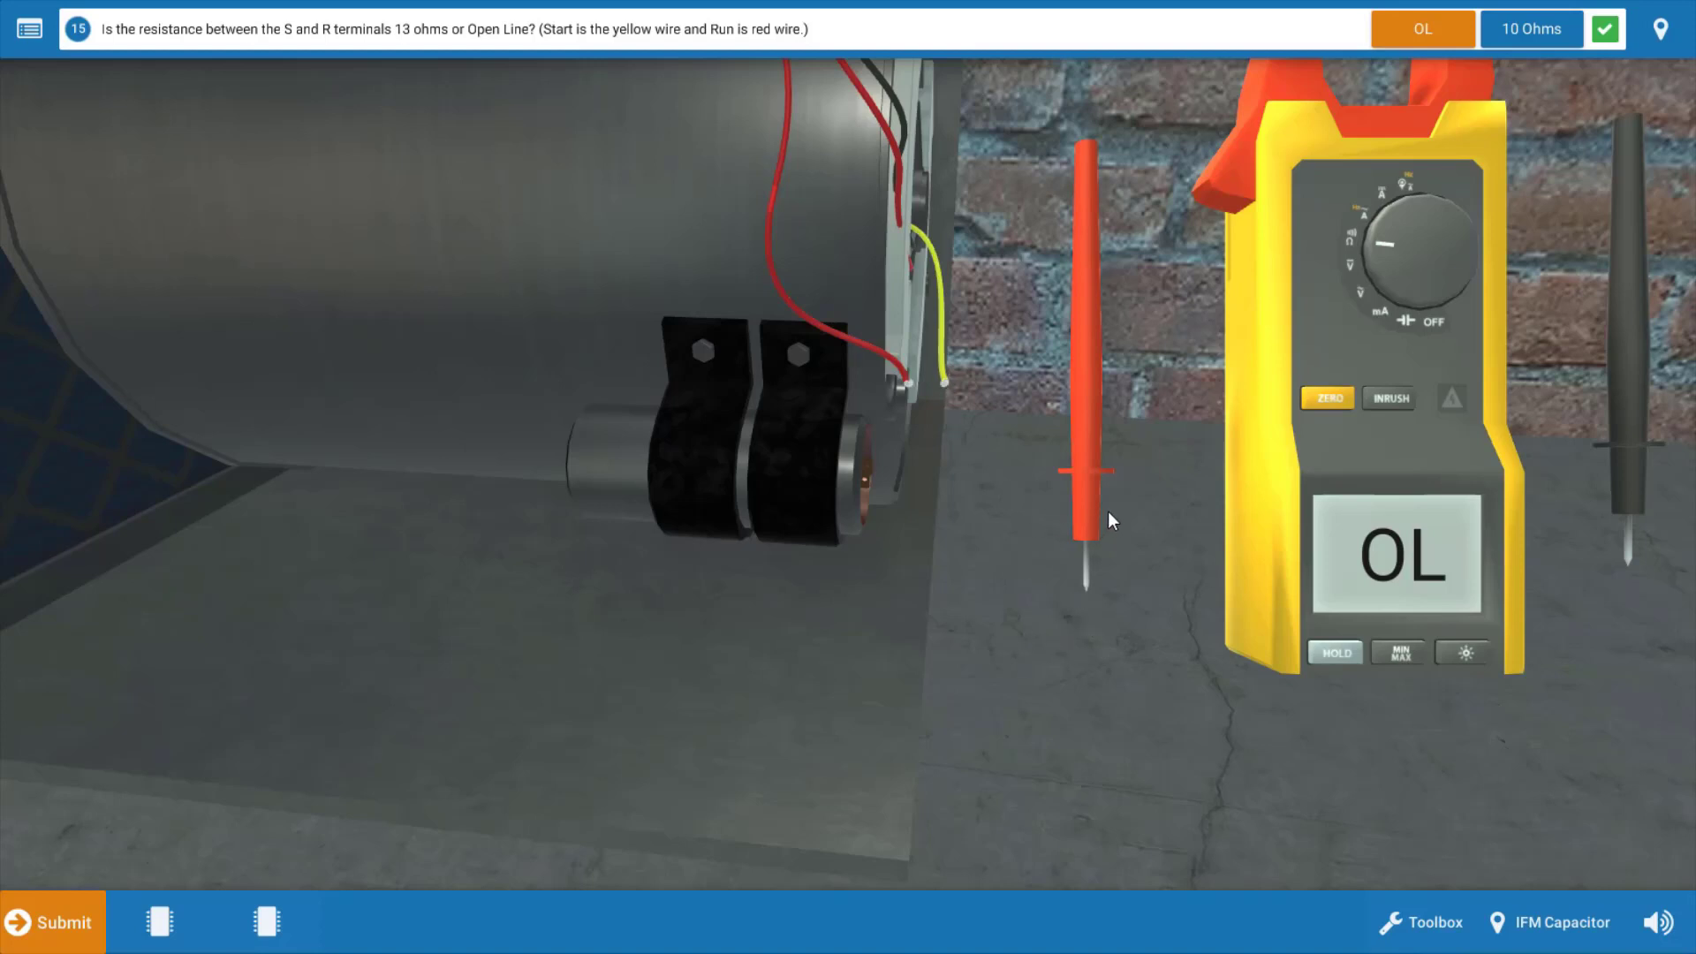
Place the red probe on the motor's red wire and the black probe on the yellow wire; the meter reads OL
drag(1091, 527, 908, 385)
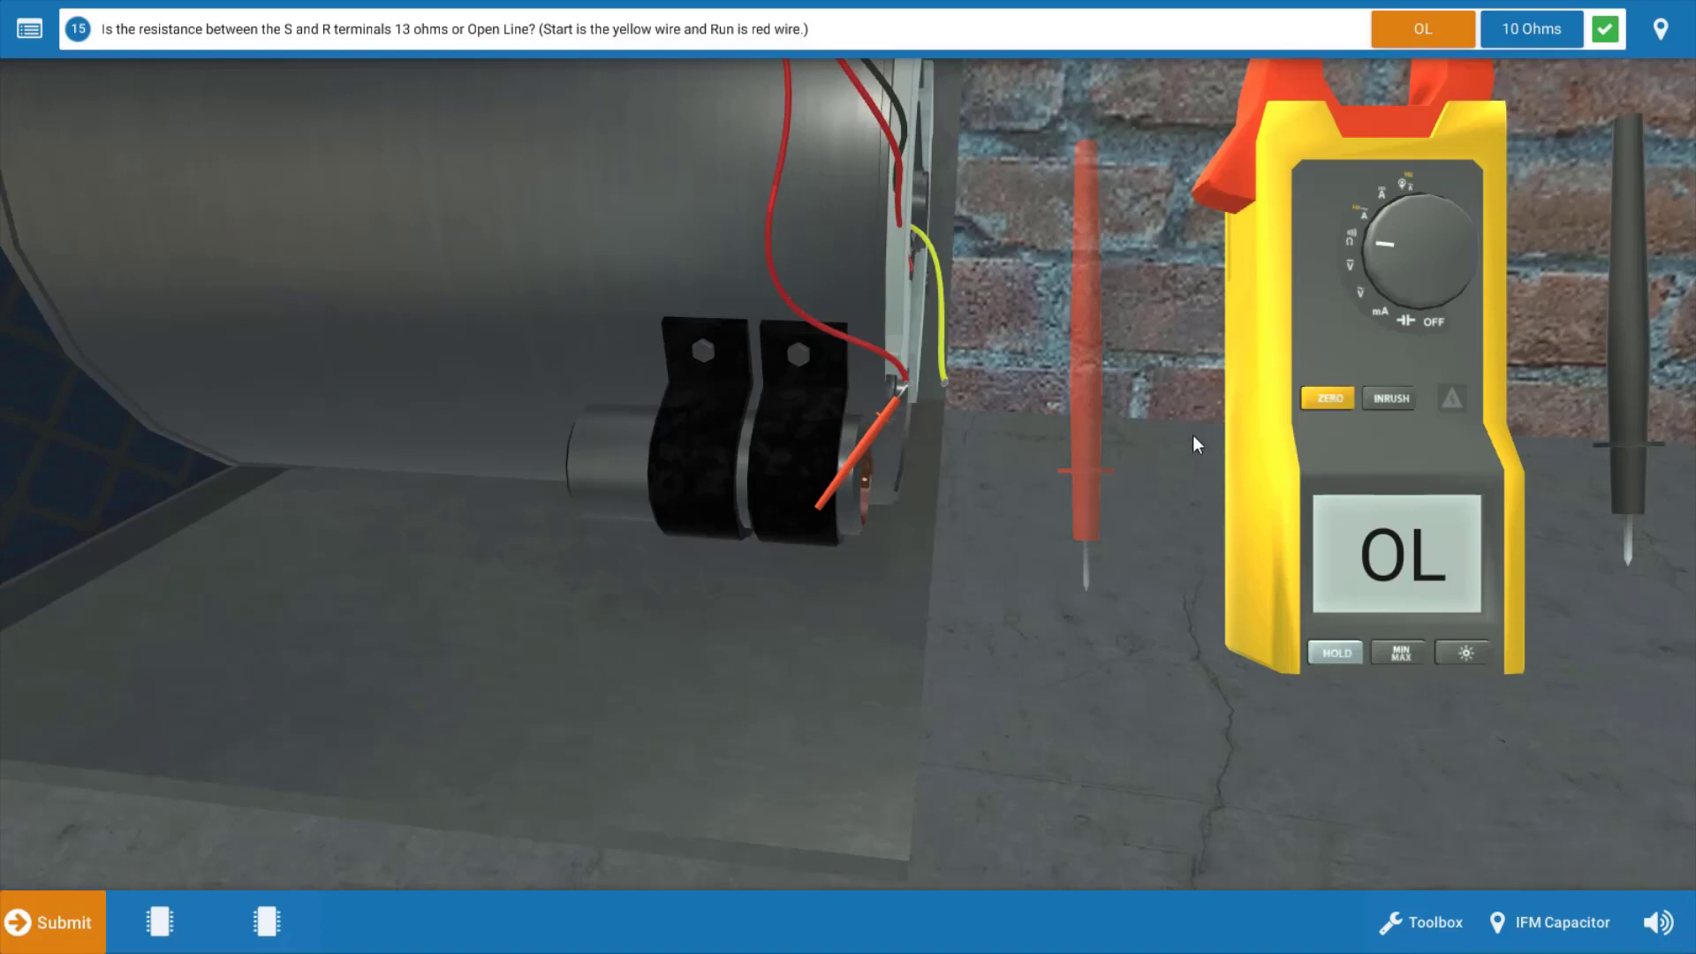
drag(1625, 484, 946, 380)
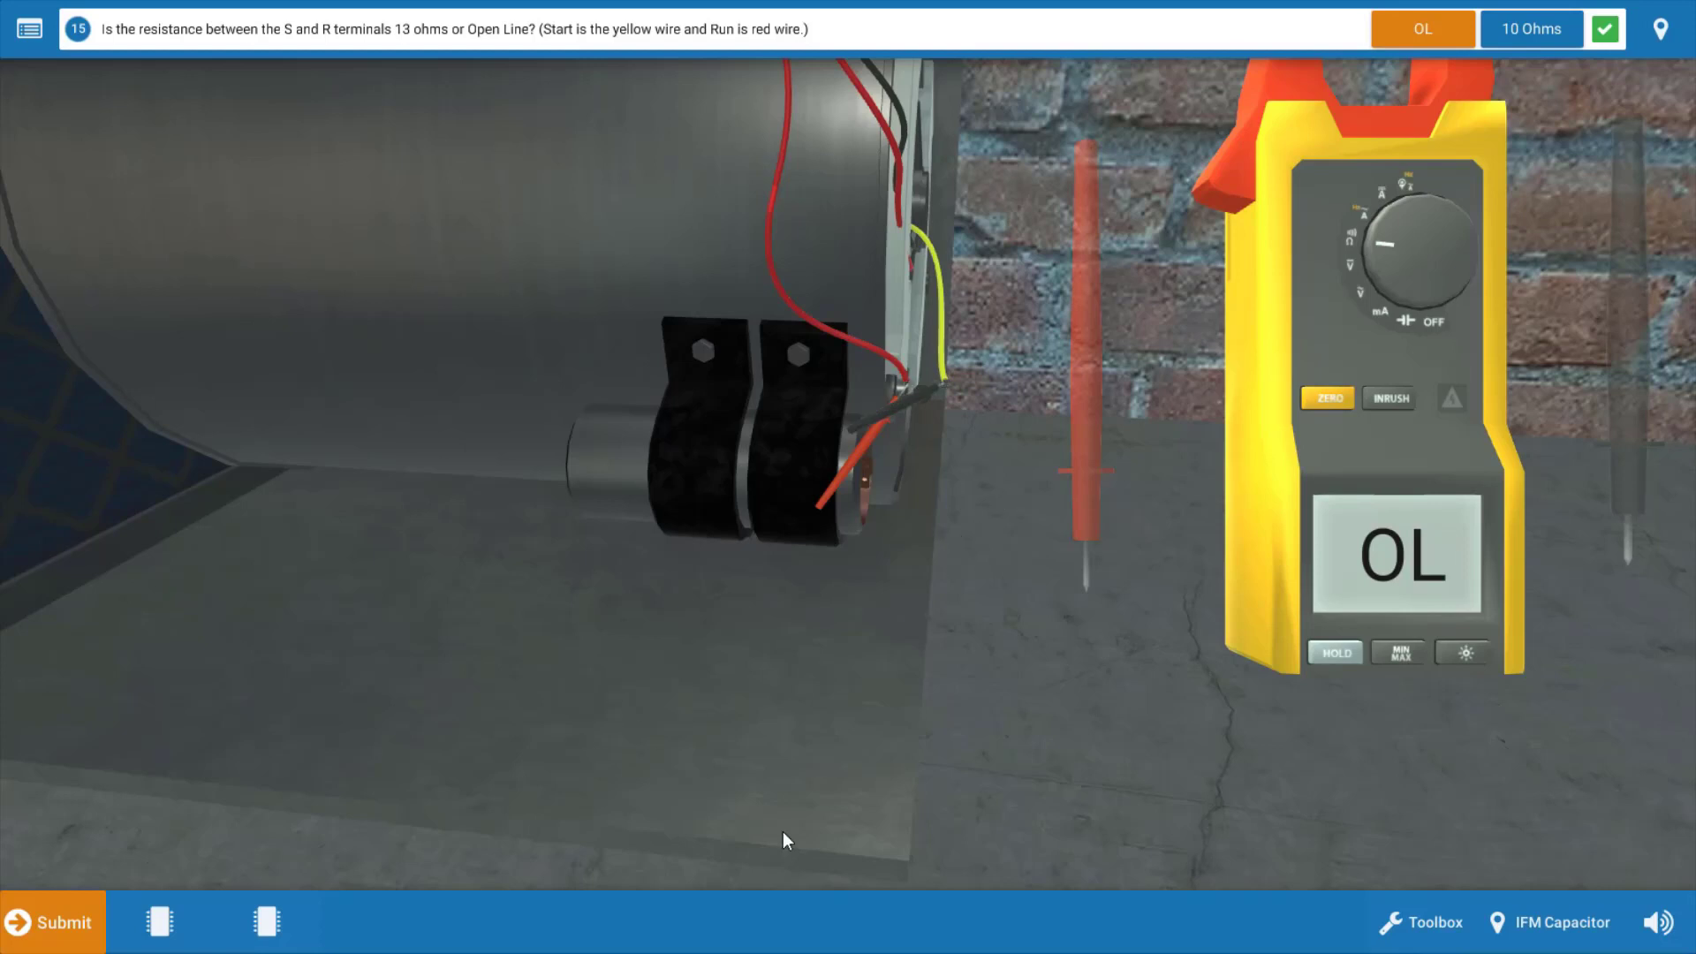
click(267, 934)
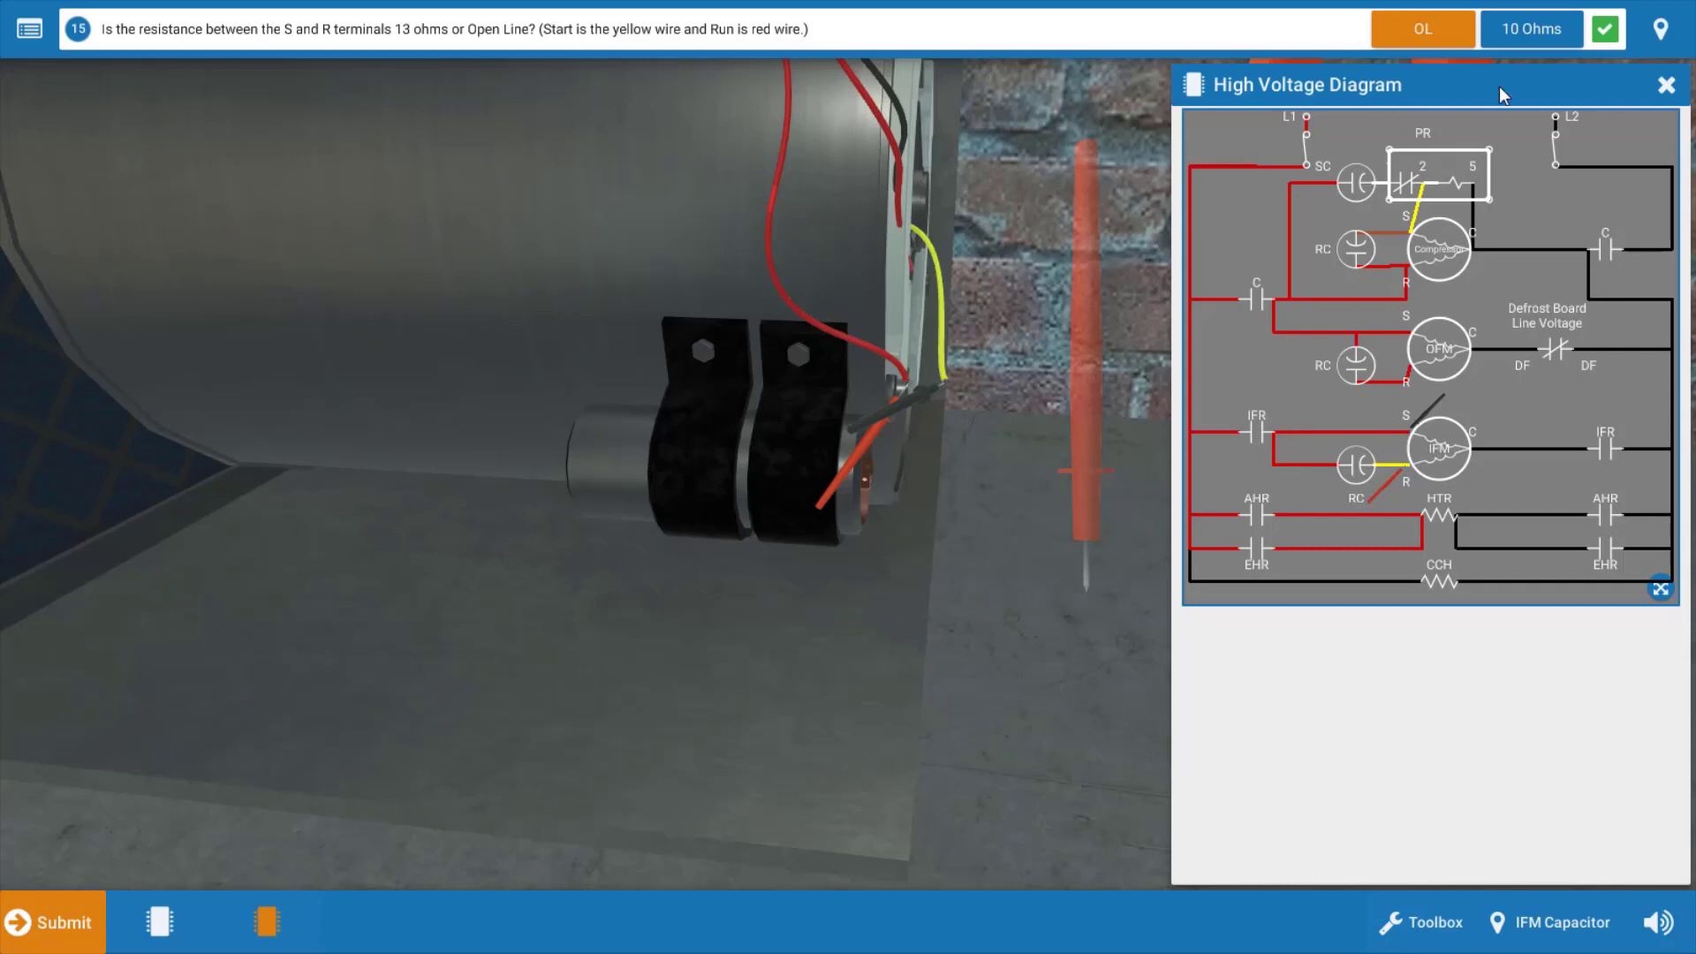
click(1665, 86)
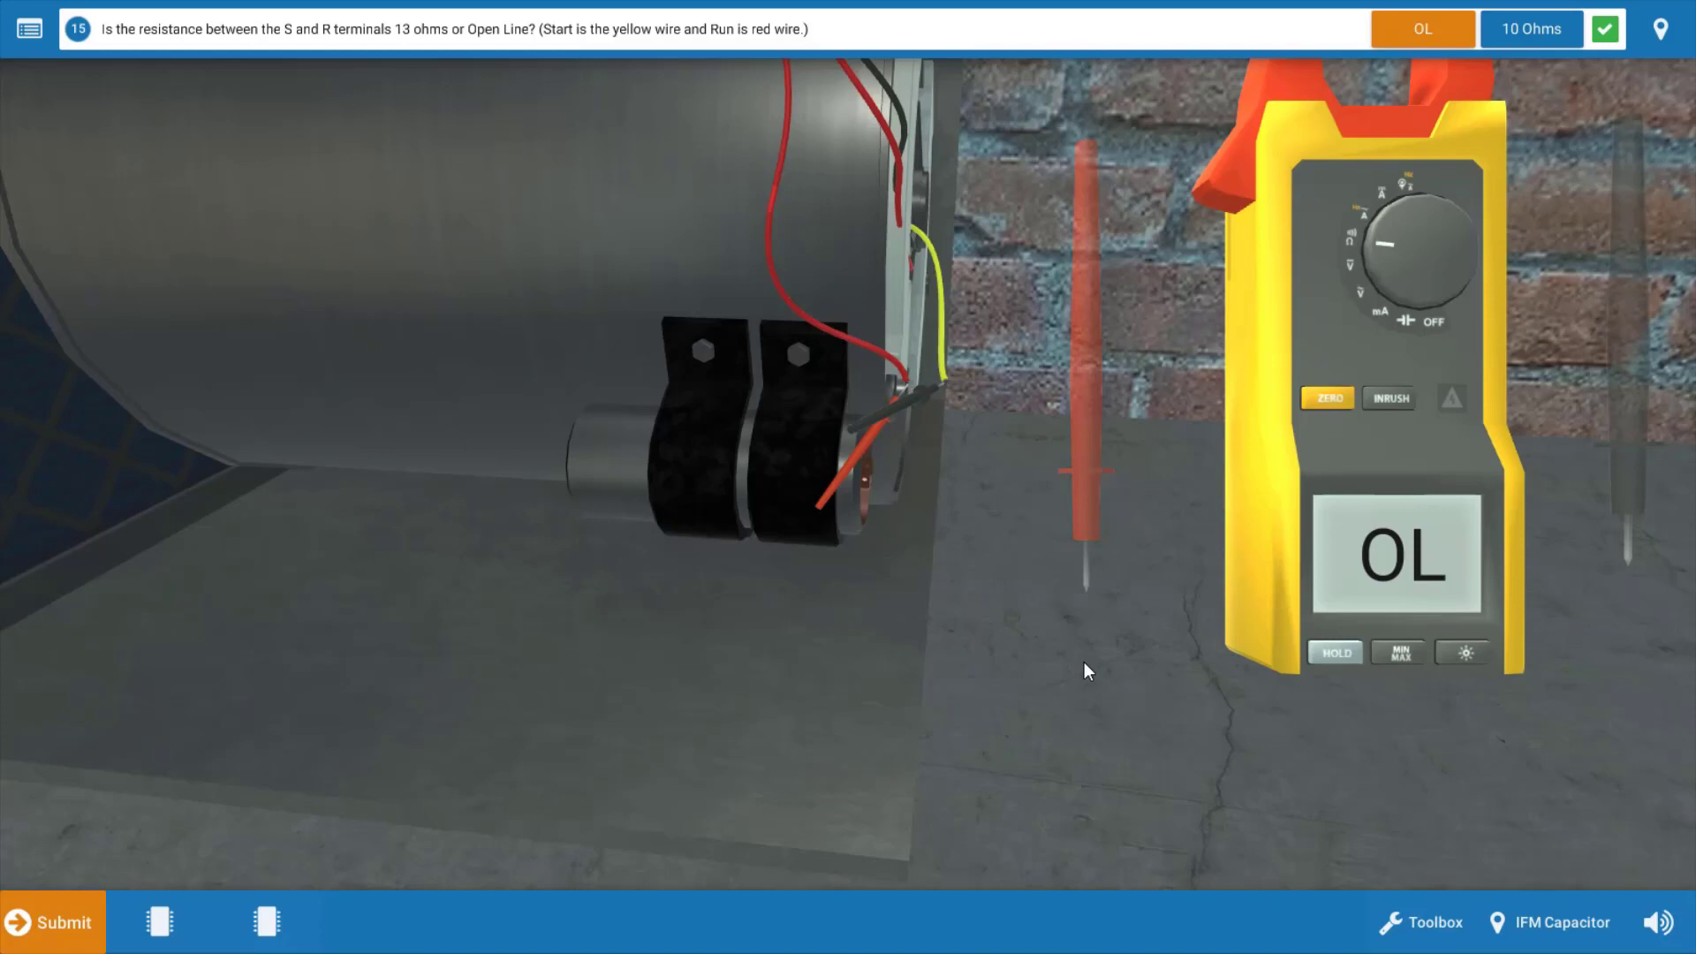
Answer OL for the S-to-R resistance, then replace the indoor fan motor with a new one
click(1461, 32)
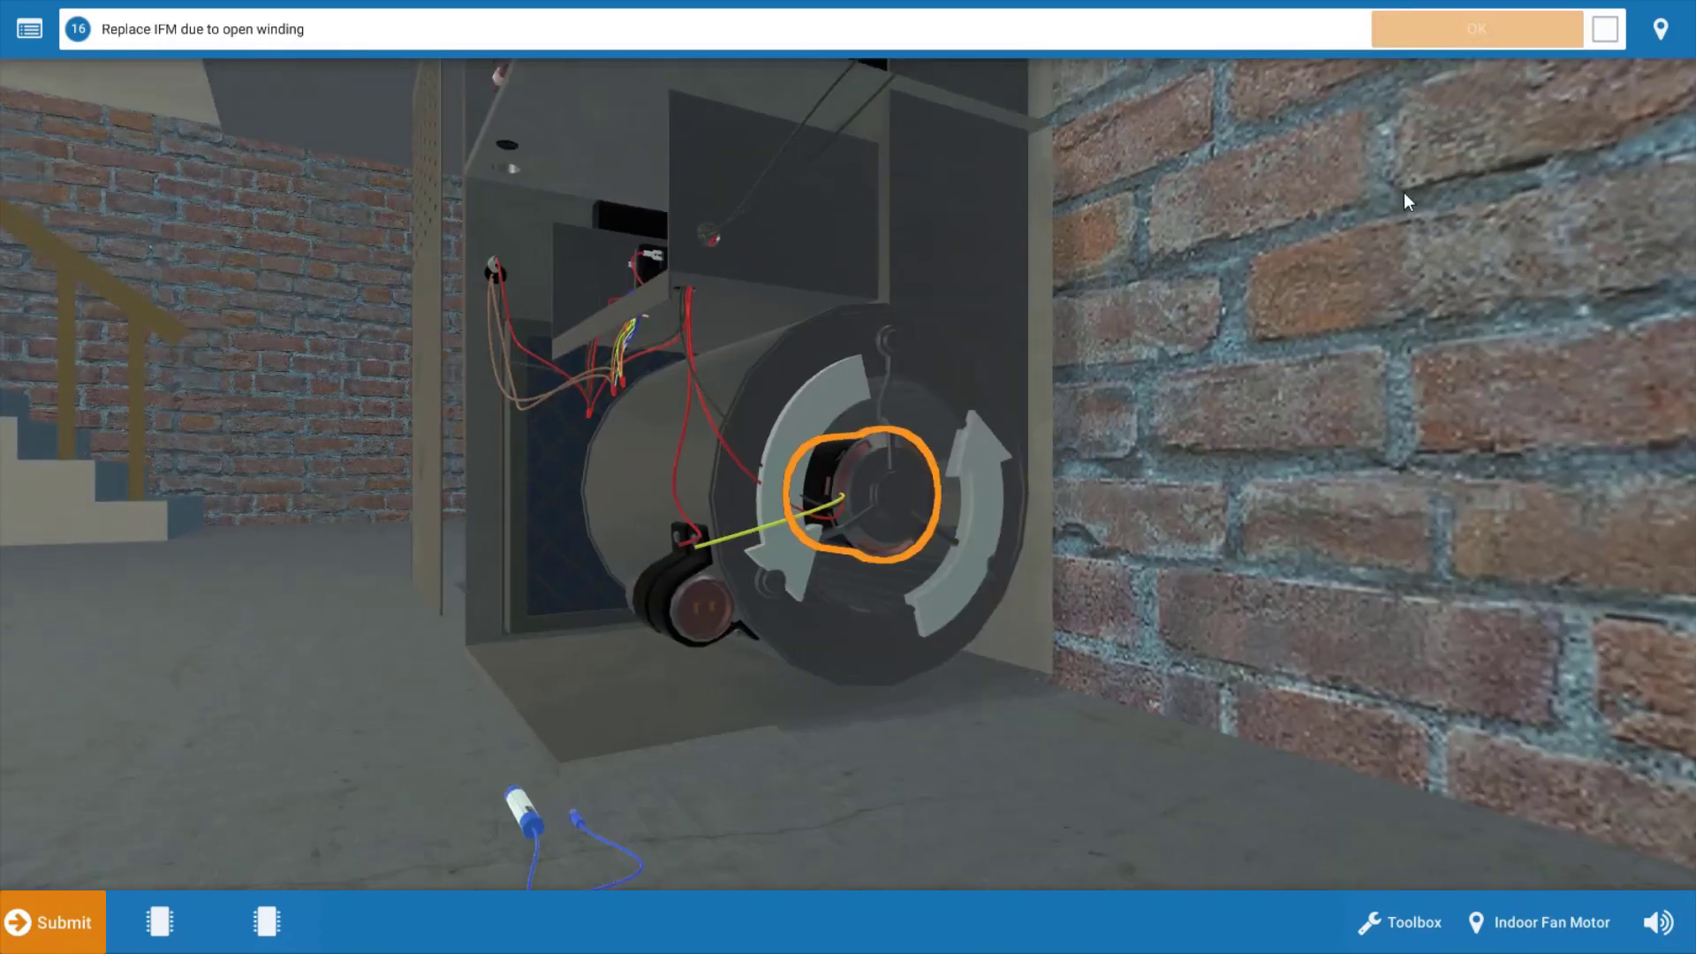
click(864, 511)
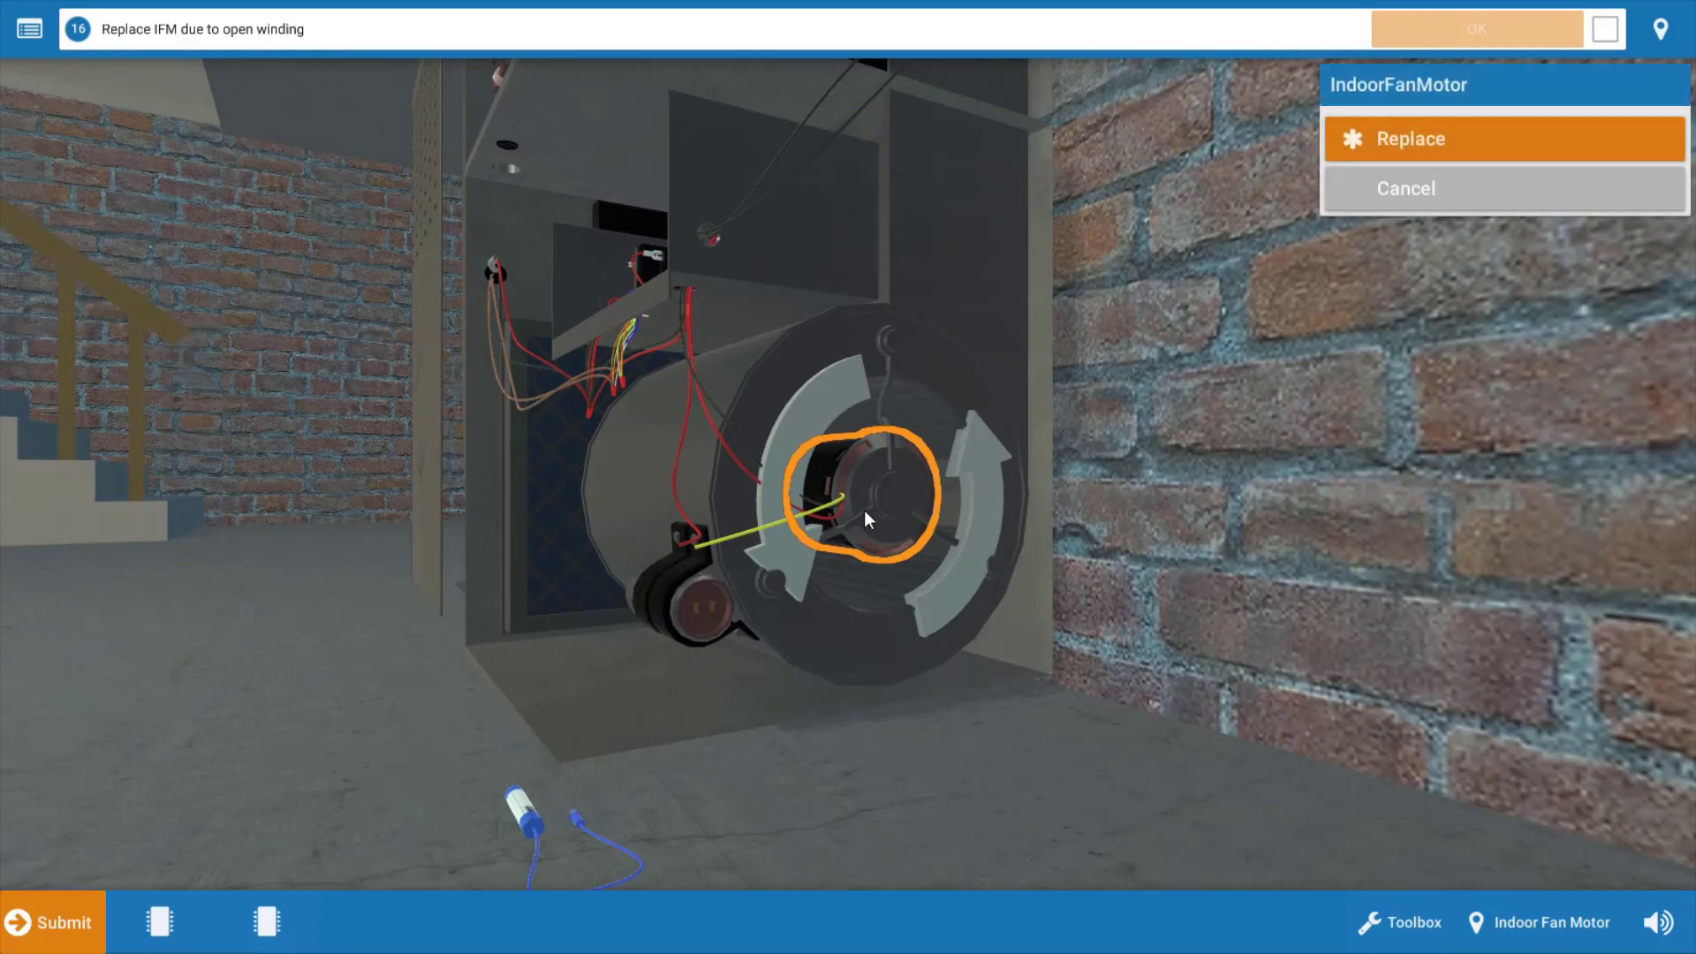
click(1521, 146)
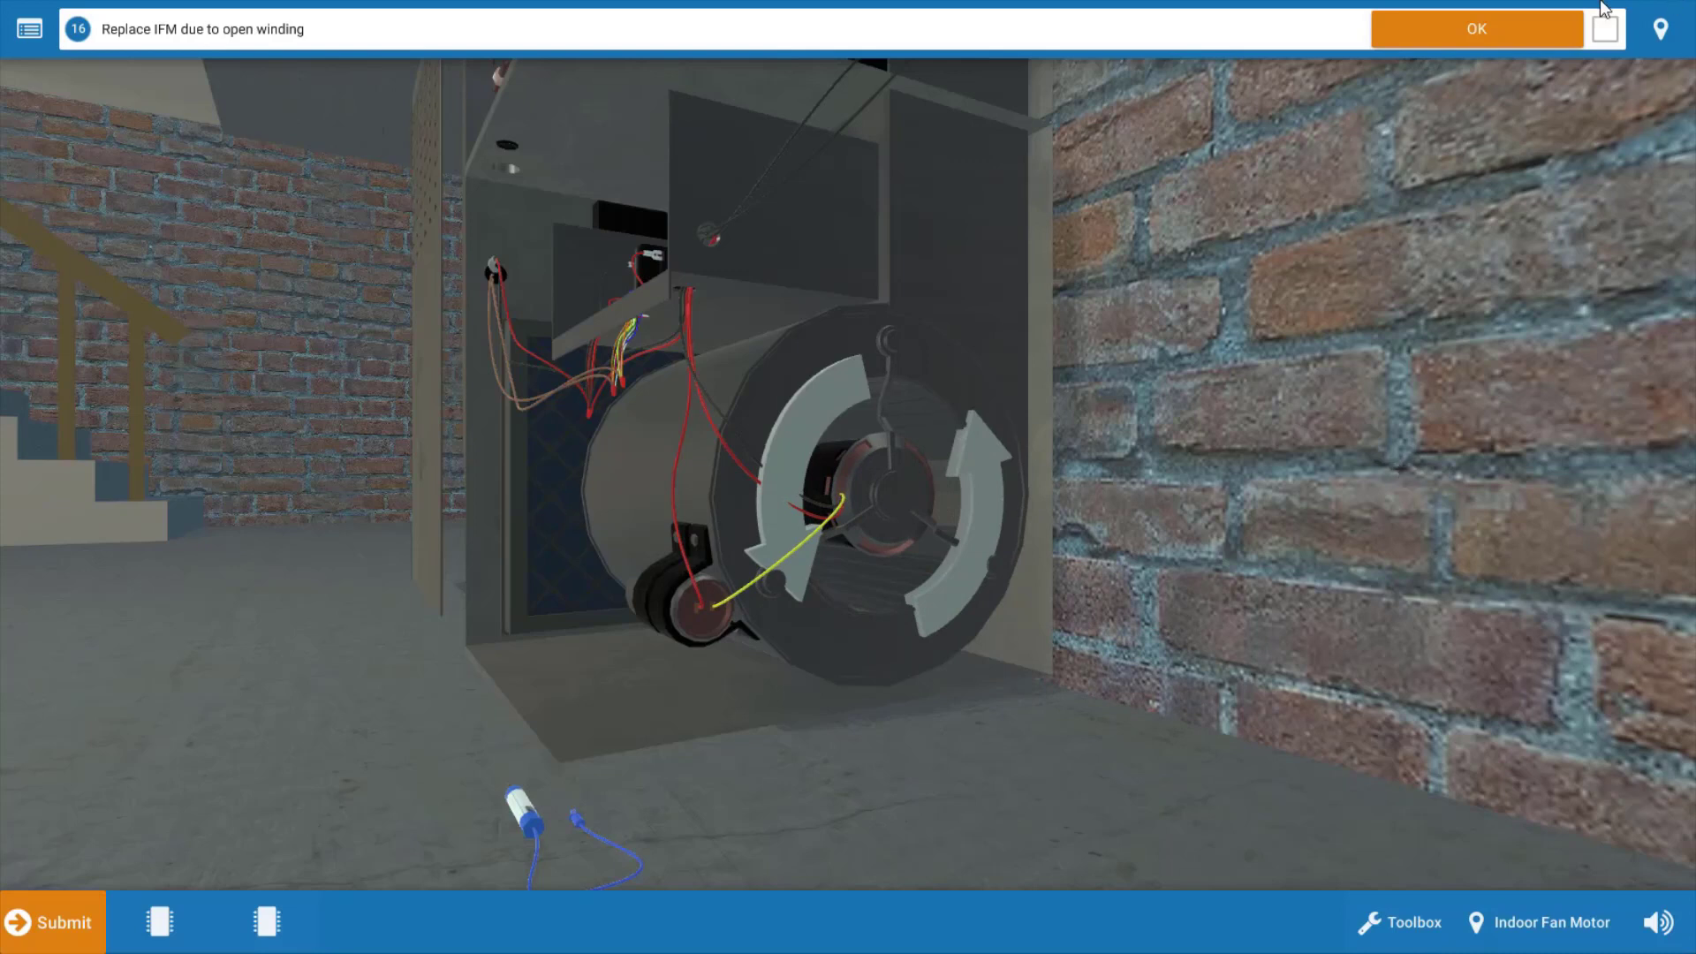
Turn the indoor Service Switch back on and confirm warm air rising from the supply register
click(1526, 37)
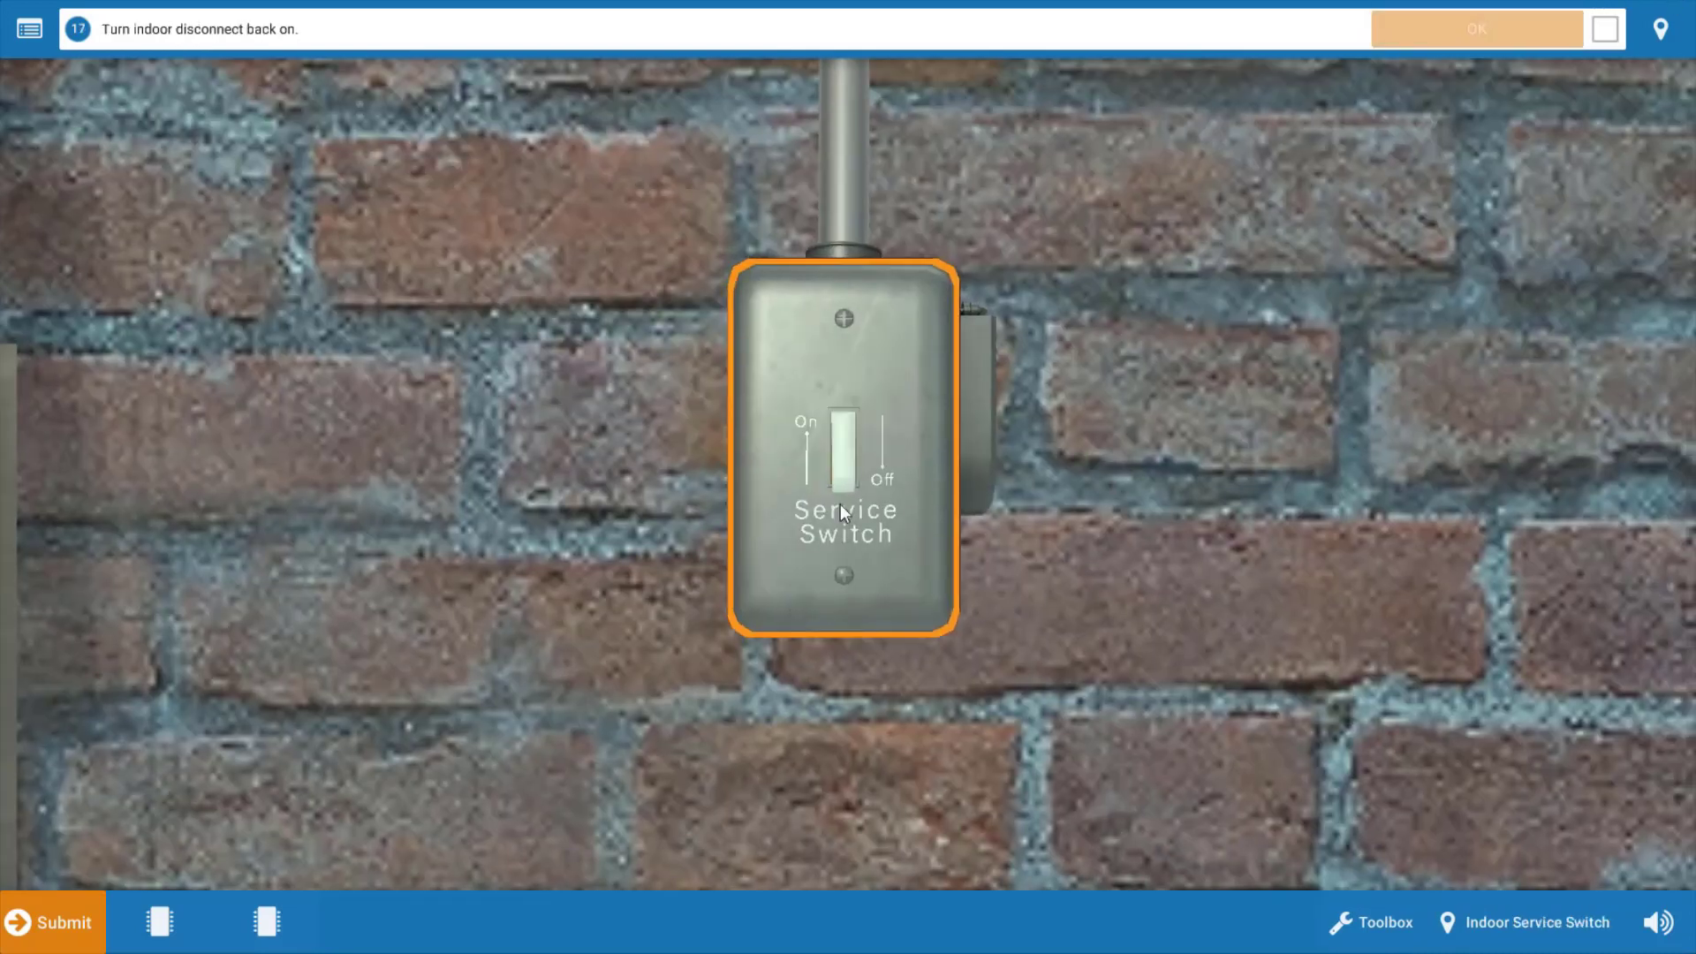
click(842, 484)
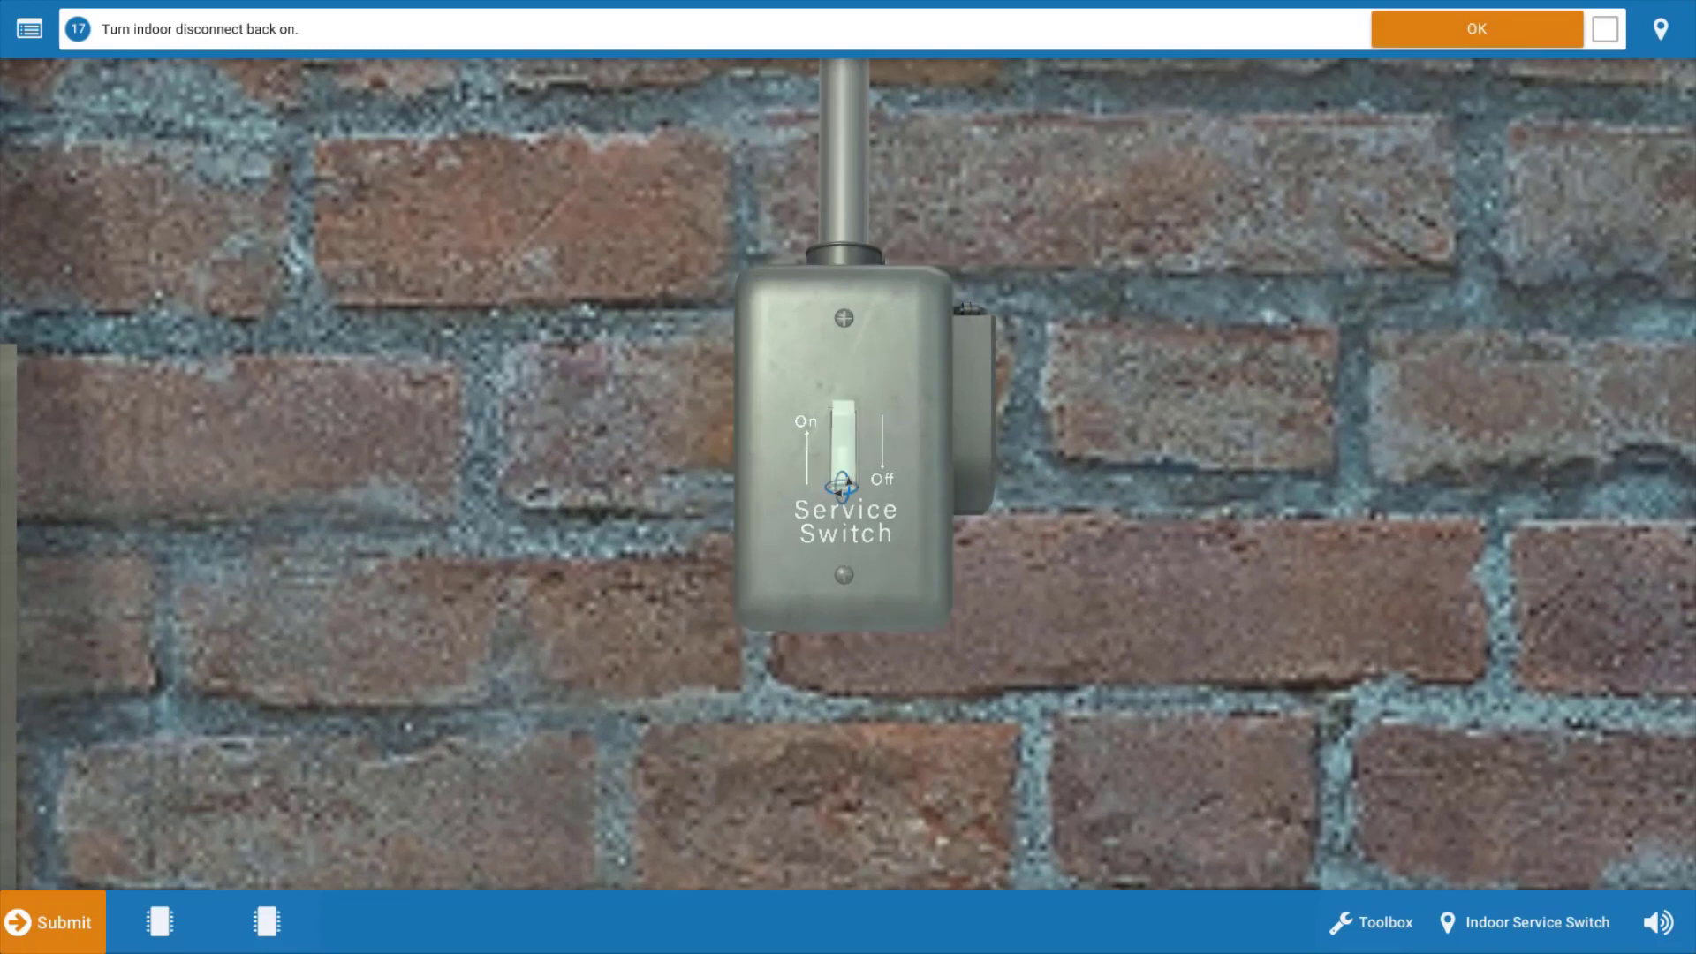
click(1498, 29)
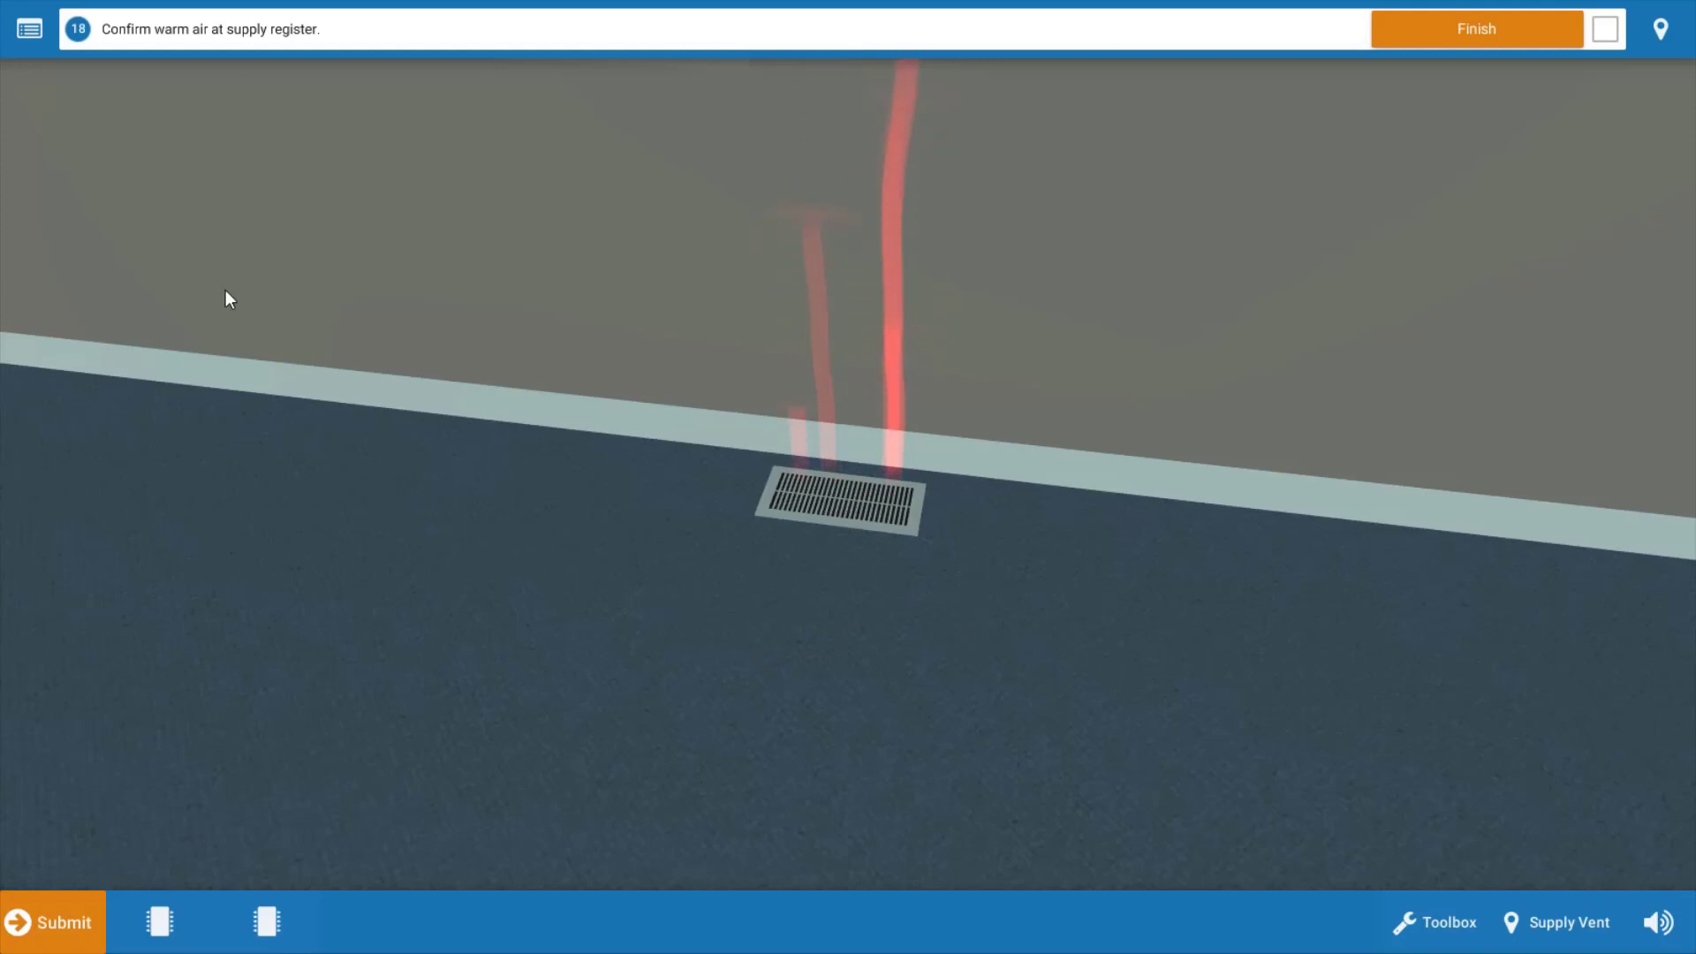
click(37, 43)
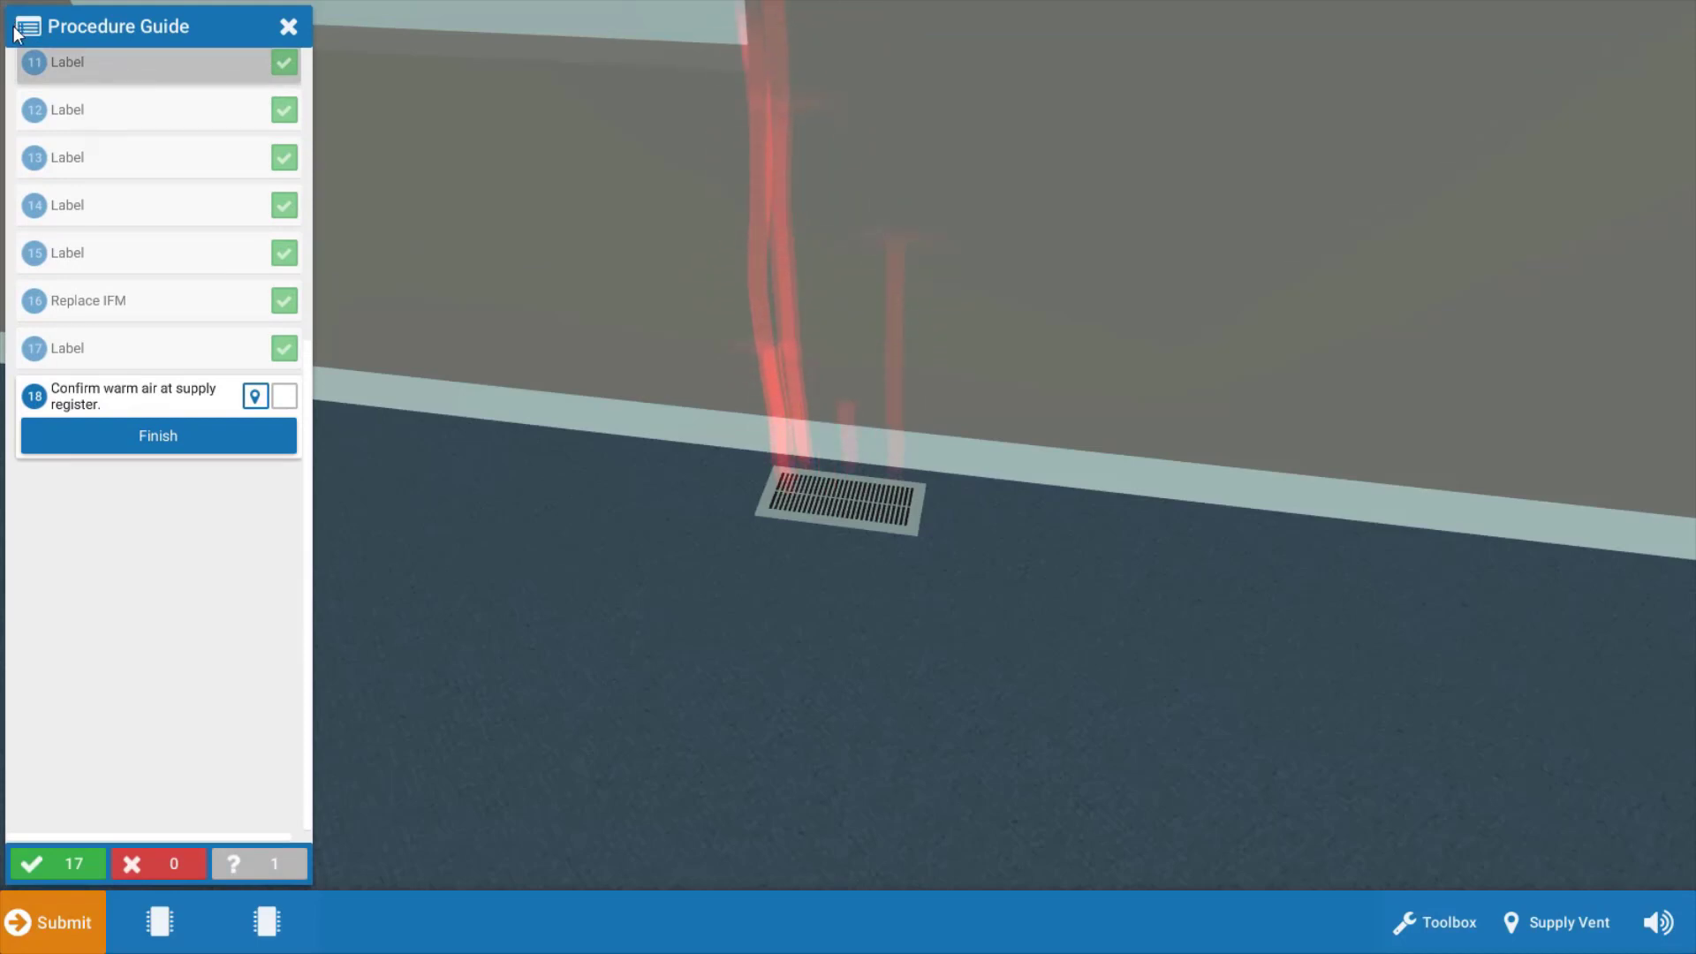
click(288, 27)
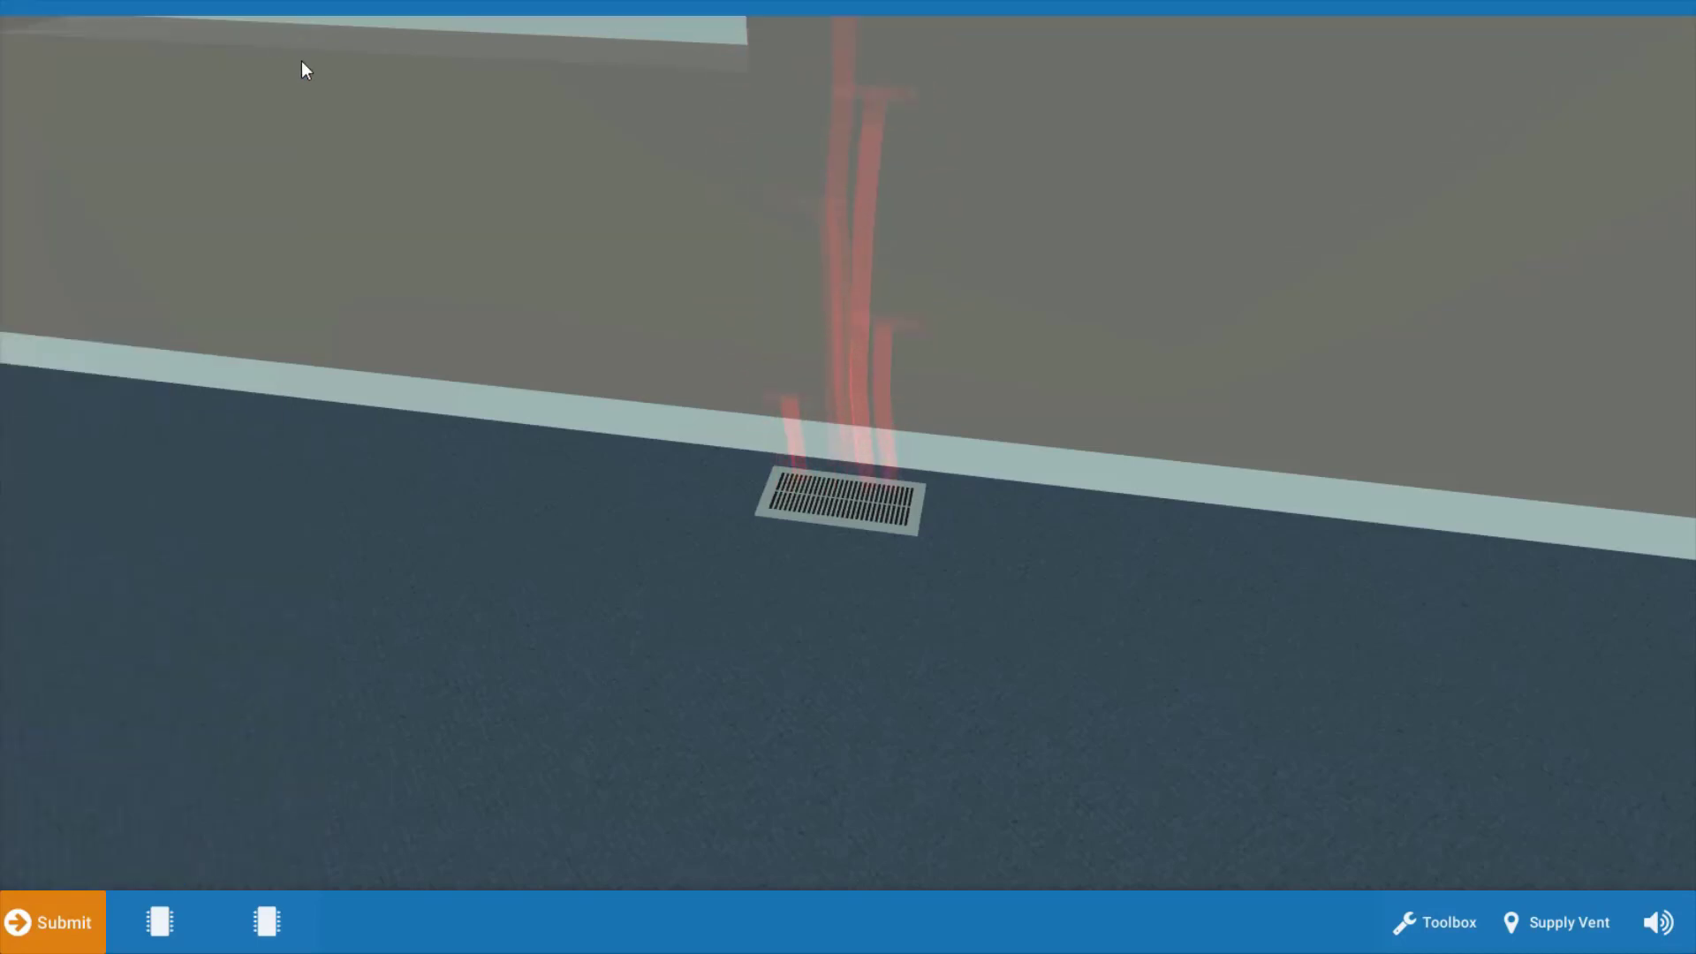